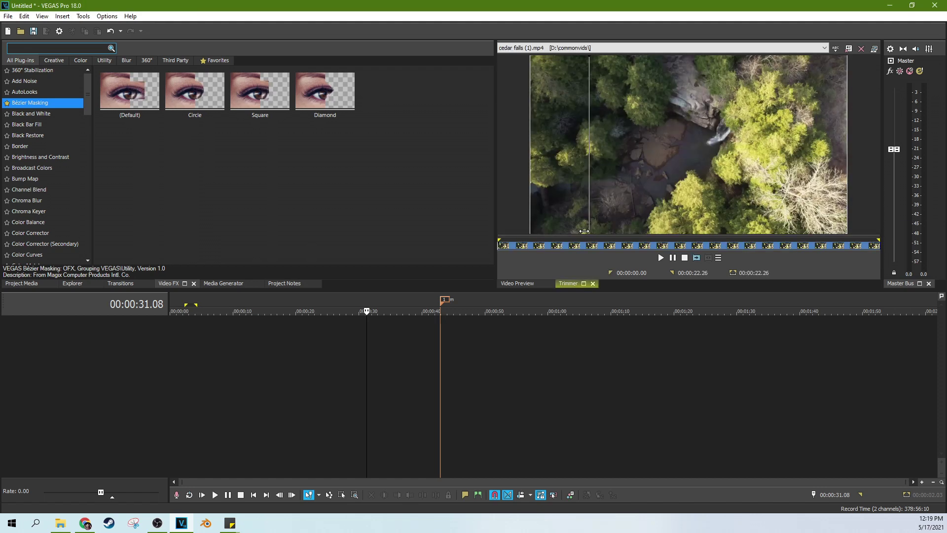
- Mark a range from about 00:00:05.14 to 00:00:11.29 in the cedar falls clip in the Trimmer, then remove the clip from it
{"action": "left_click", "coordinate": [10, 283]}
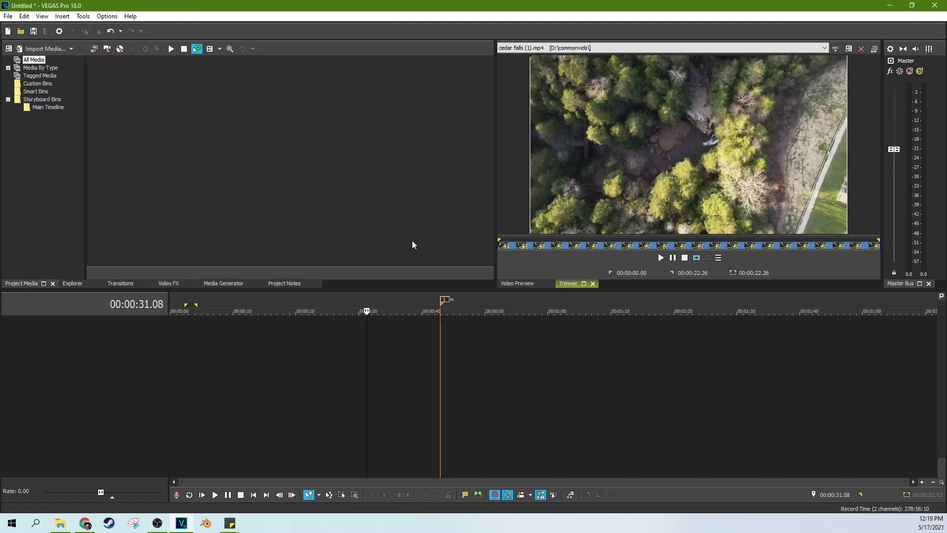
{"action": "left_click_drag", "start_coordinate": [605, 226], "coordinate": [727, 228]}
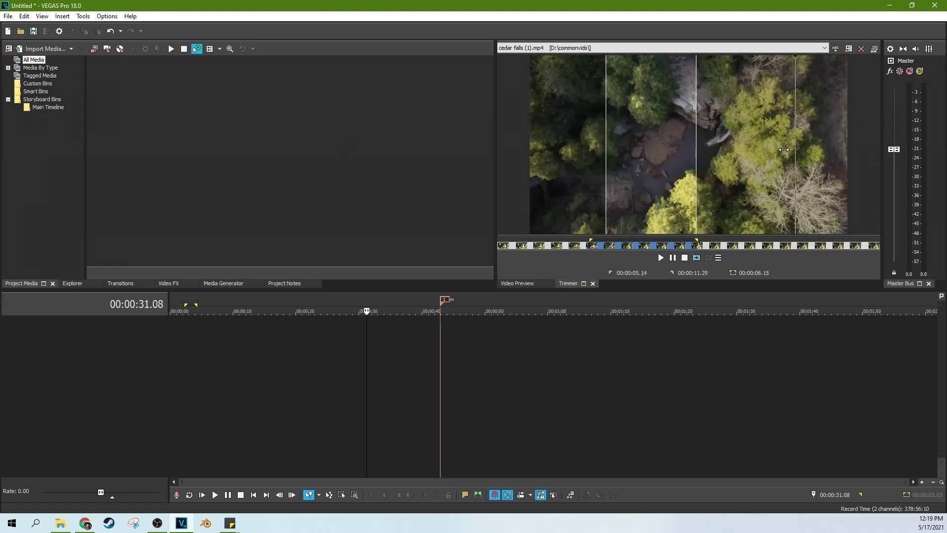
{"action": "left_click", "coordinate": [862, 49]}
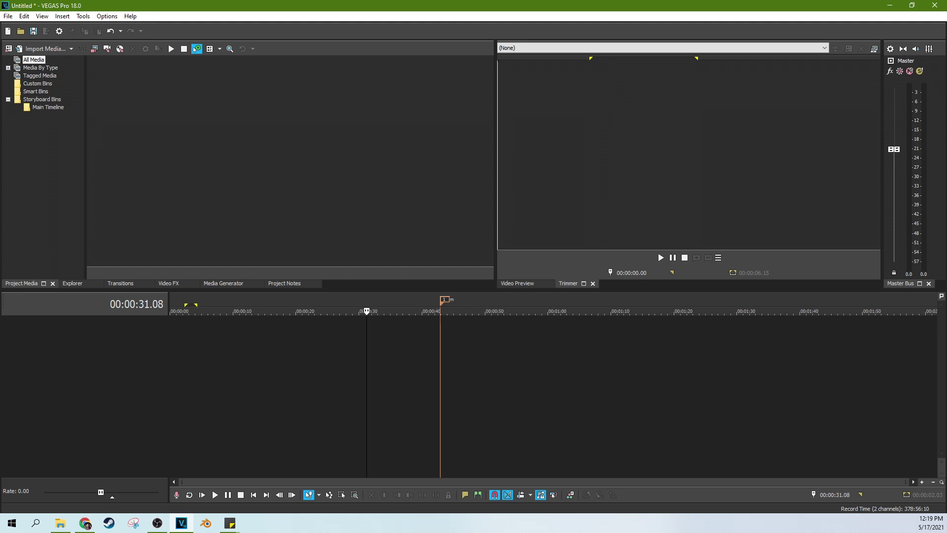
- Load scottpilgrimpaintoutfinal.mp4 into the Trimmer, preview it, and remove it again
{"action": "left_click_drag", "start_coordinate": [946, 192], "coordinate": [671, 195]}
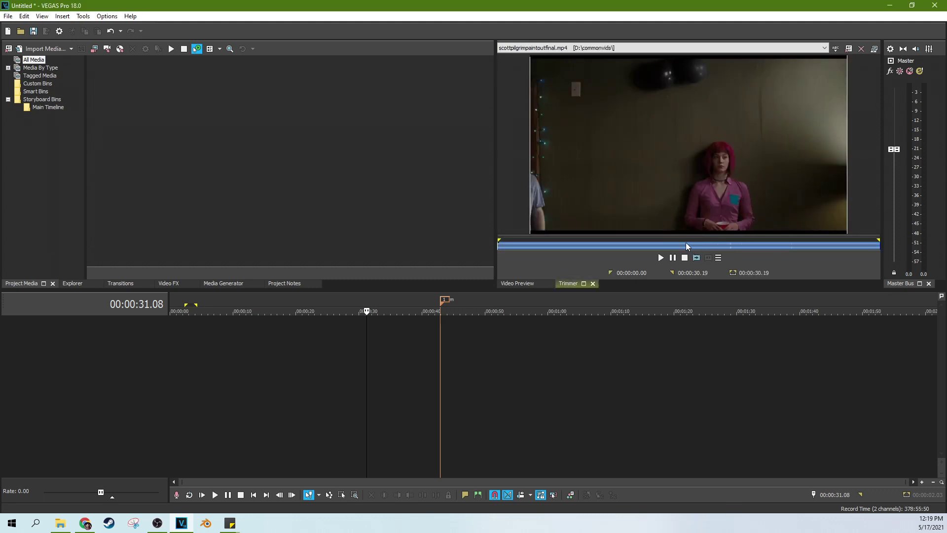
{"action": "key", "text": "space"}
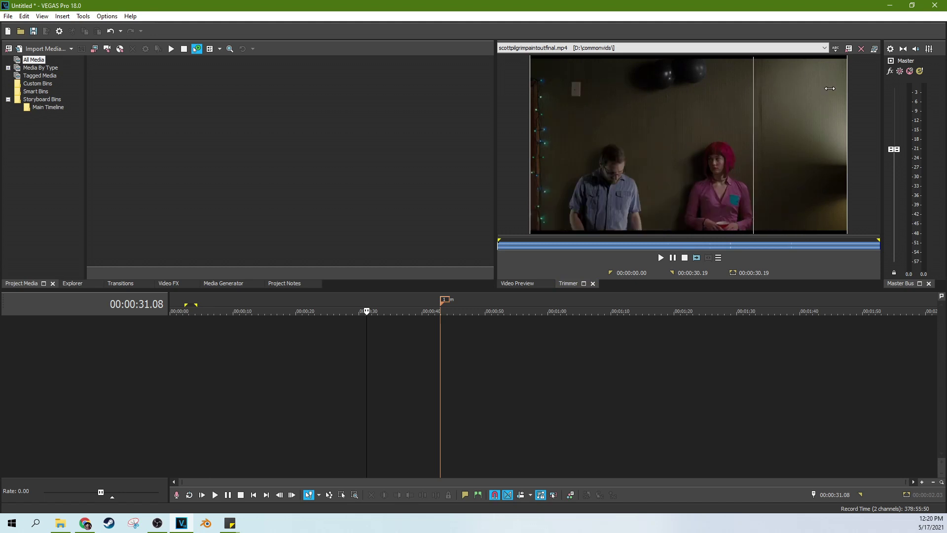
{"action": "left_click", "coordinate": [862, 48]}
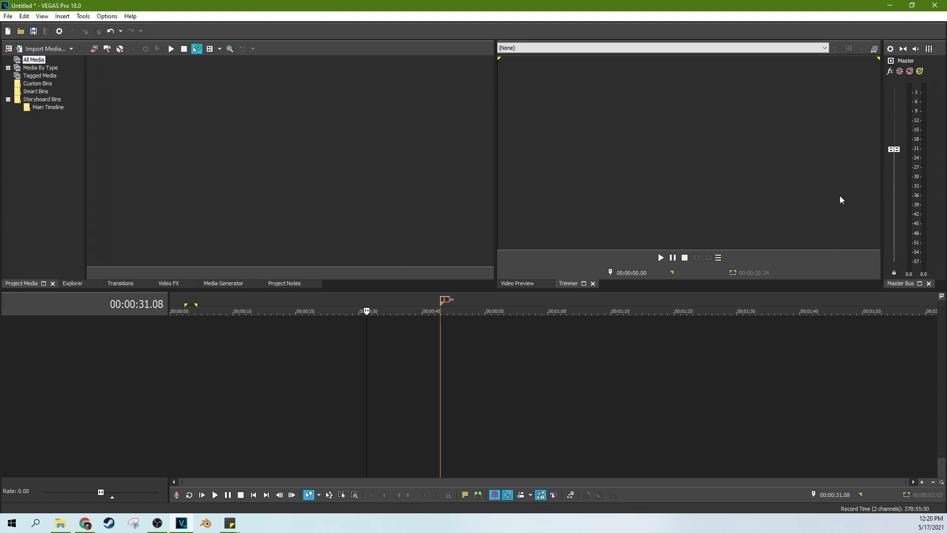
- Load C0130.MP4 from the commonvids folder into the Trimmer and move the folder window aside
{"action": "left_click_drag", "start_coordinate": [840, 198], "coordinate": [704, 153]}
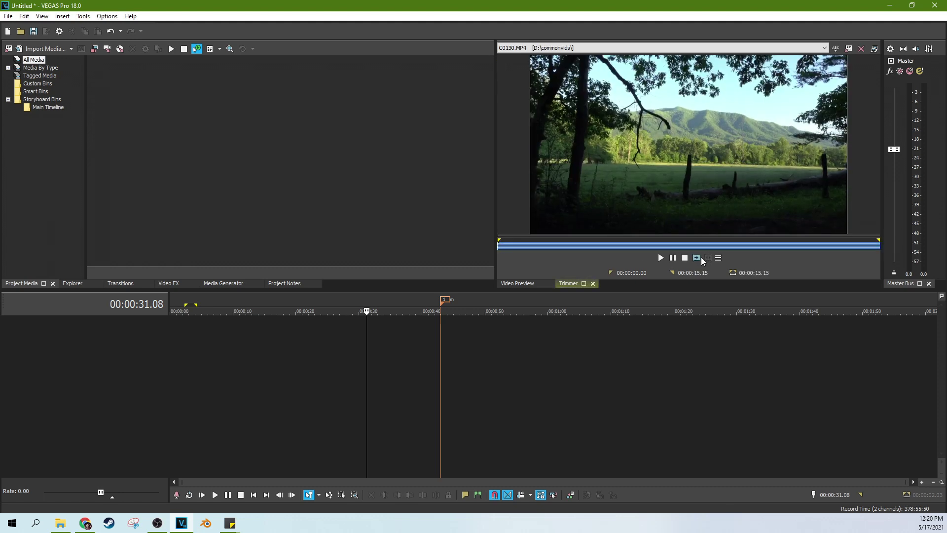
{"action": "left_click_drag", "start_coordinate": [946, 150], "coordinate": [946, 151]}
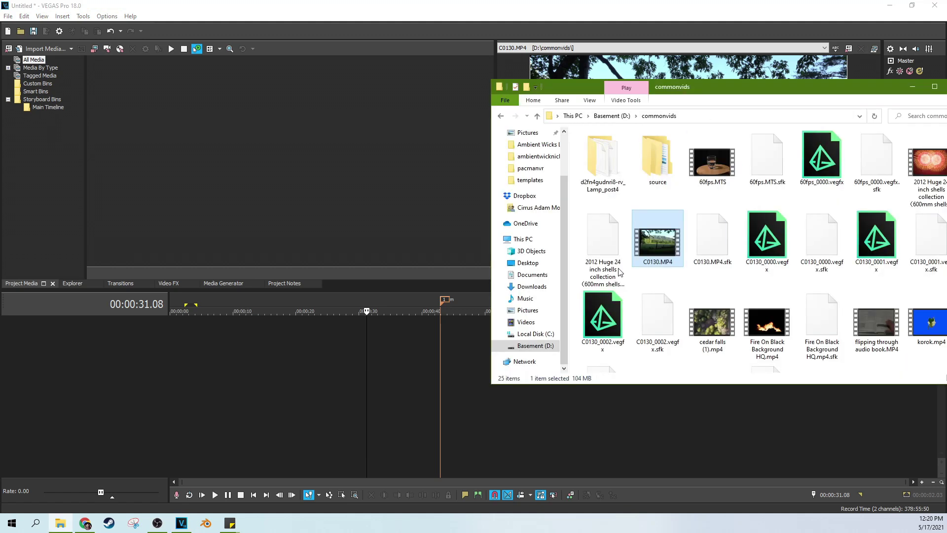
{"action": "left_click_drag", "start_coordinate": [736, 90], "coordinate": [946, 149]}
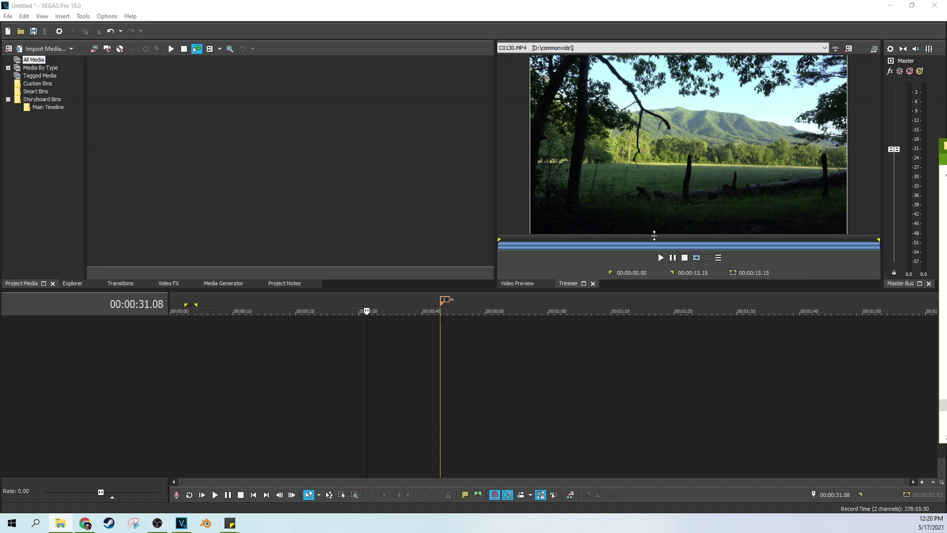
- Mark a range from about 00:00:07.27 to 00:00:09.07 in C0130.MP4 in the Trimmer and create a subclip from it
{"action": "left_click", "coordinate": [670, 236]}
{"action": "left_click_drag", "start_coordinate": [693, 244], "coordinate": [725, 246]}
{"action": "left_click", "coordinate": [719, 257]}
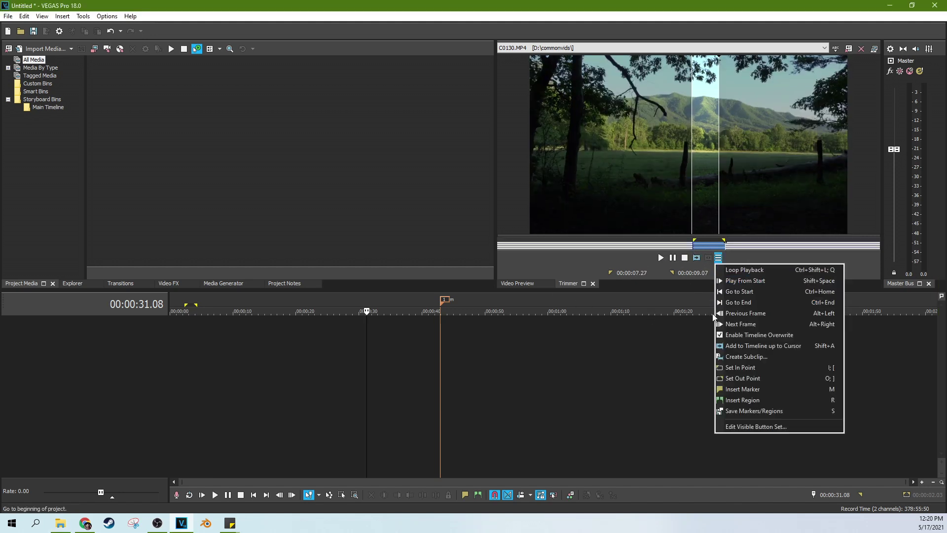
{"action": "left_click", "coordinate": [747, 356]}
{"action": "left_click", "coordinate": [482, 202]}
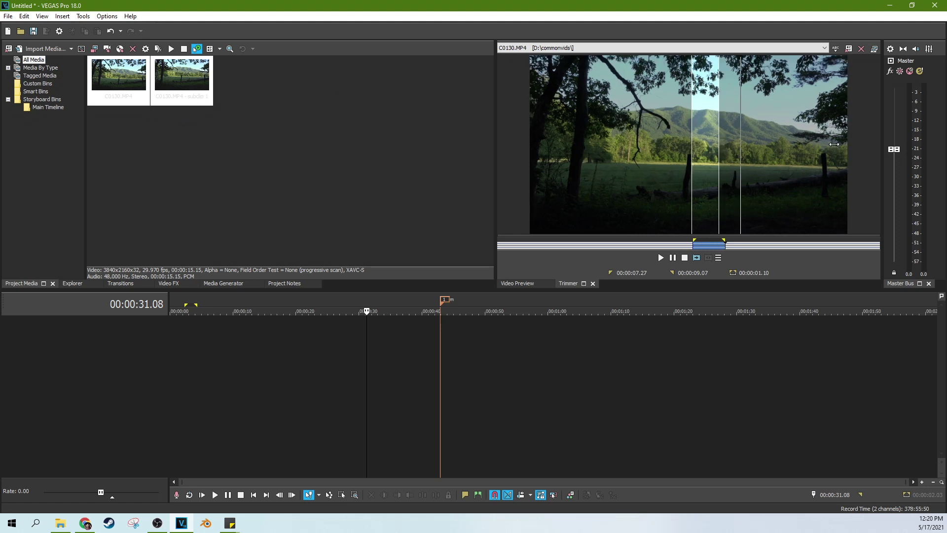
- Place the full C0130.MP4 clip from the project media at the start of the timeline
{"action": "left_click_drag", "start_coordinate": [160, 105], "coordinate": [164, 116]}
{"action": "left_click", "coordinate": [214, 128]}
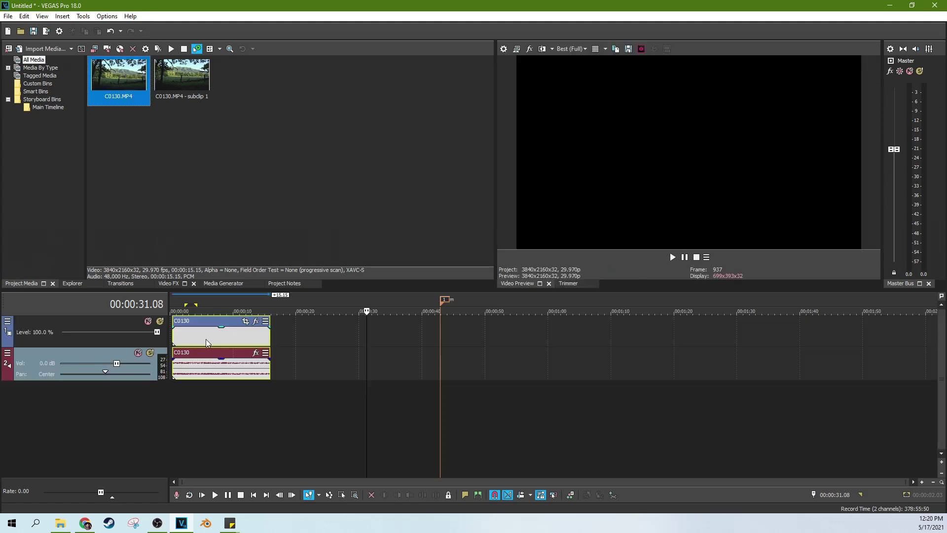
{"action": "left_click", "coordinate": [208, 339]}
{"action": "scroll", "coordinate": [226, 339], "scroll_direction": "up", "scroll_amount": 4}
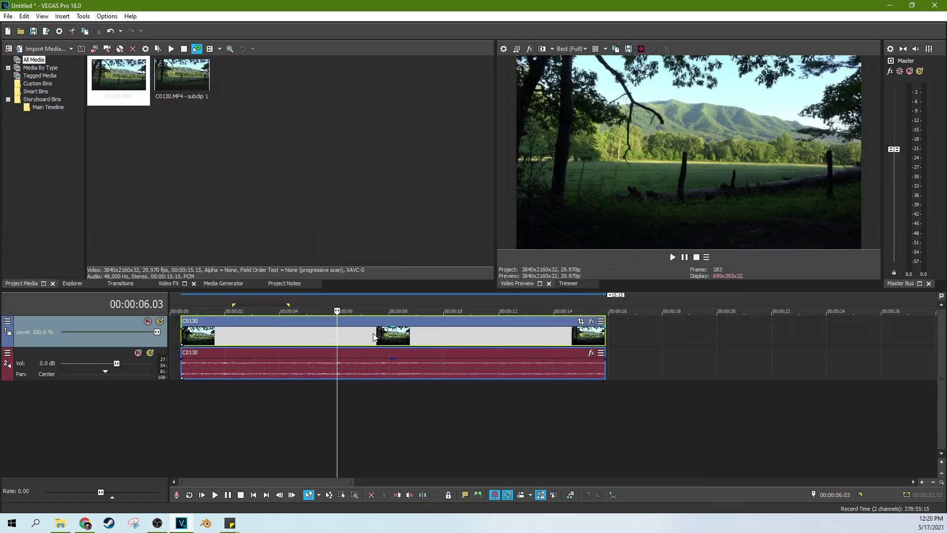
- Insert an empty video track above the C0130 clip and an empty audio track below its audio
{"action": "key", "text": "ctrl+shift+q"}
{"action": "left_click", "coordinate": [331, 322]}
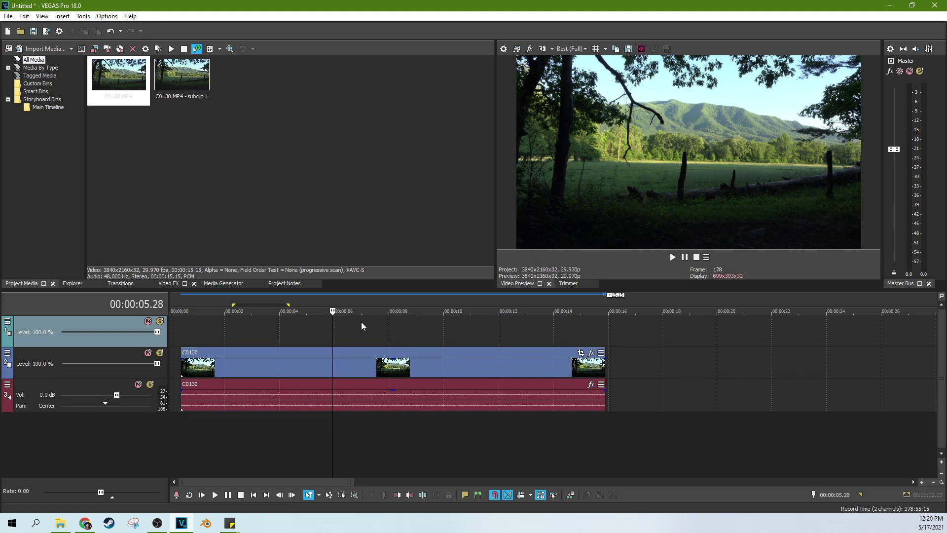
{"action": "key", "text": "ctrl+q"}
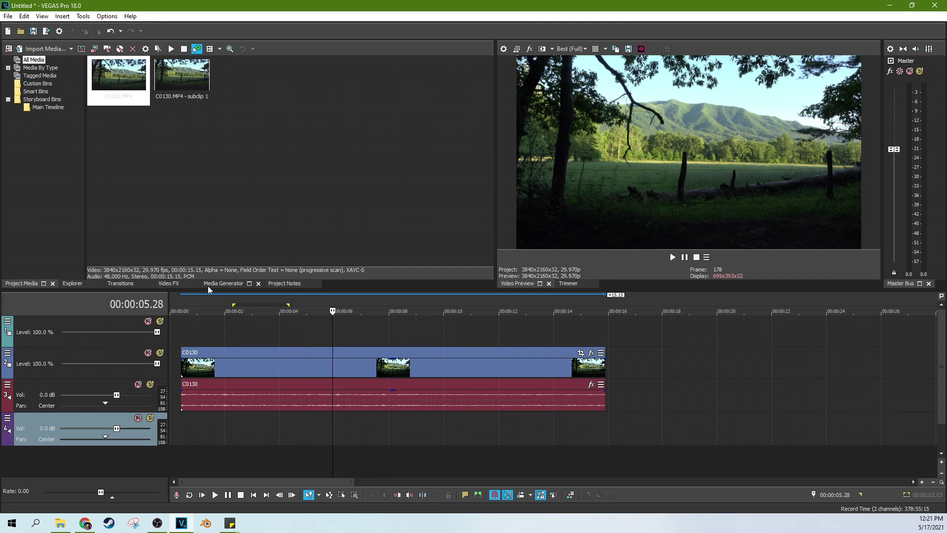
- Add the default Titles & Text generated media to the empty top video track
{"action": "left_click", "coordinate": [229, 283]}
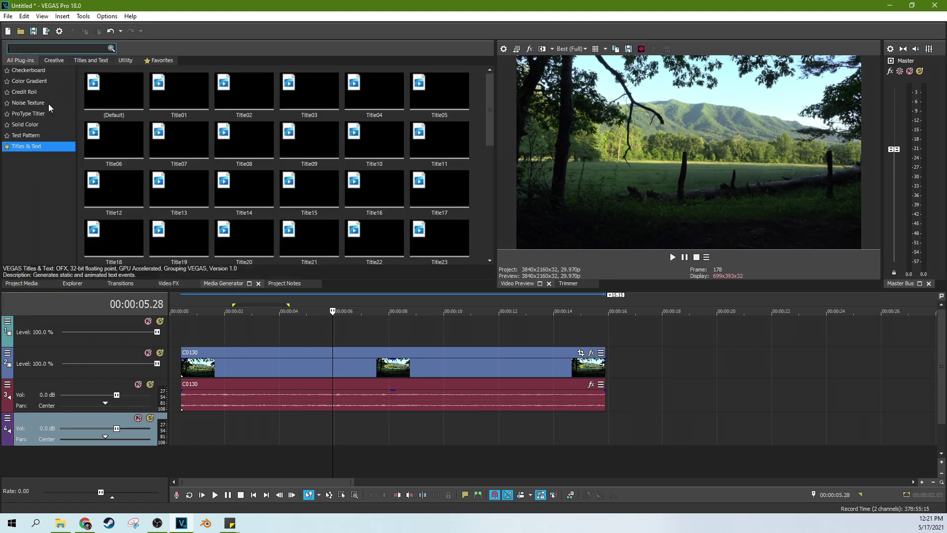
{"action": "left_click_drag", "start_coordinate": [102, 98], "coordinate": [324, 332]}
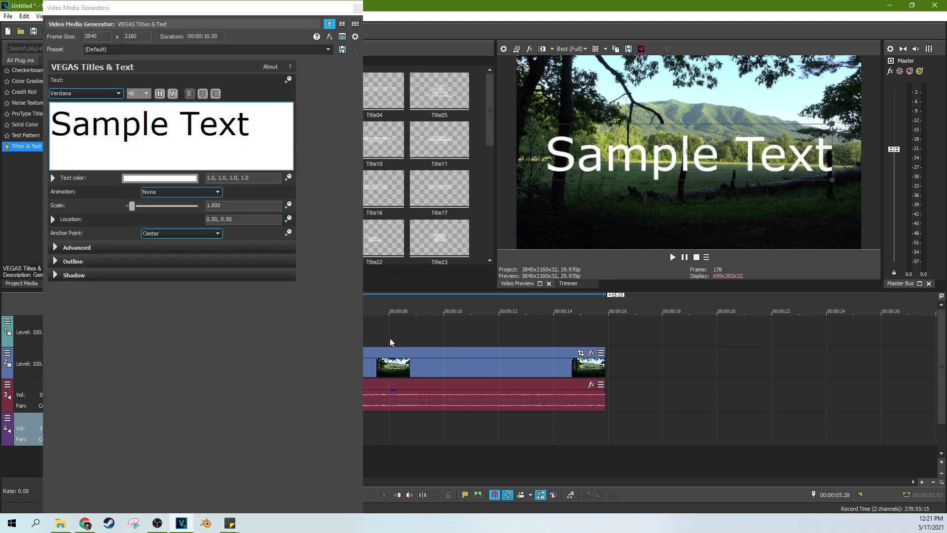
- Select all of the title's Sample Text and set its font to The Breakdown
{"action": "left_click_drag", "start_coordinate": [258, 112], "coordinate": [43, 122]}
{"action": "key", "text": "ctrl+a"}
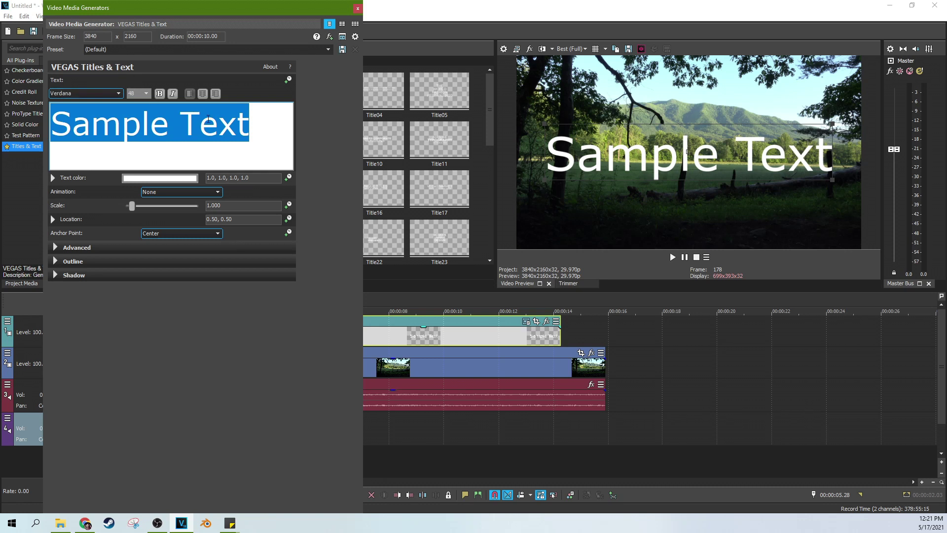
{"action": "left_click_drag", "start_coordinate": [251, 125], "coordinate": [86, 128]}
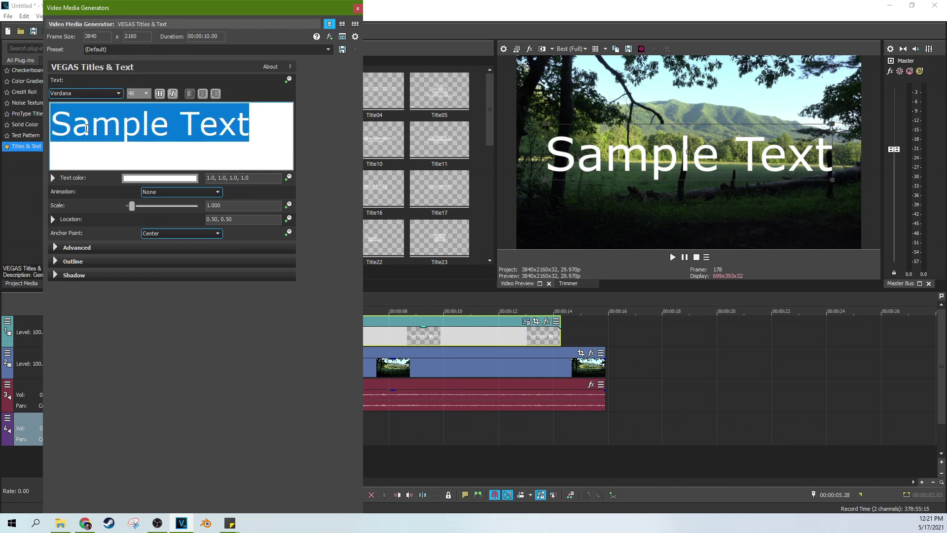
{"action": "left_click", "coordinate": [104, 94]}
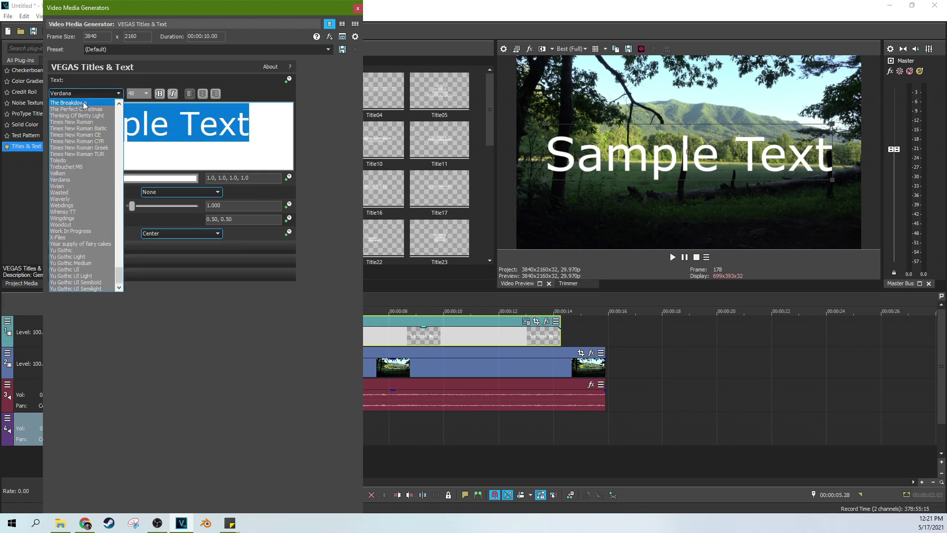
{"action": "left_click", "coordinate": [84, 104]}
{"action": "left_click", "coordinate": [119, 94]}
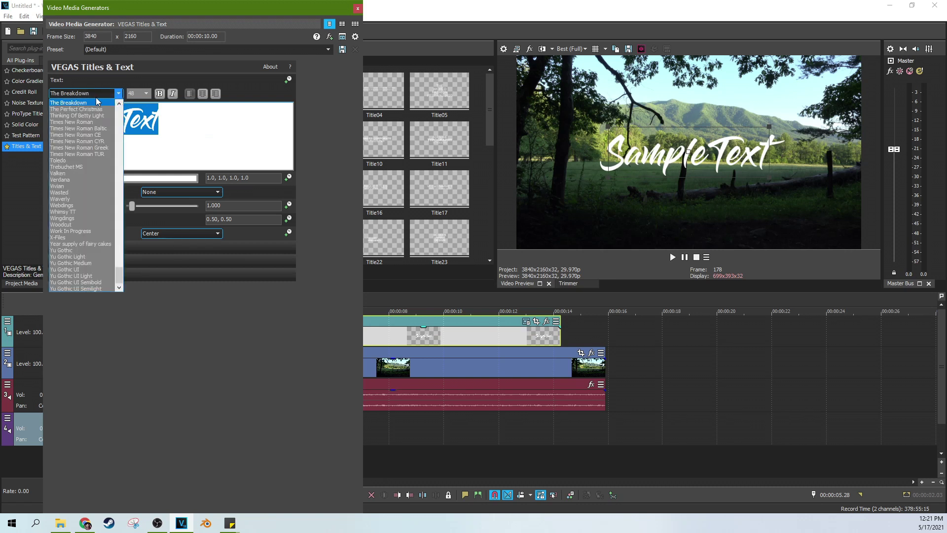
{"action": "left_click", "coordinate": [176, 134]}
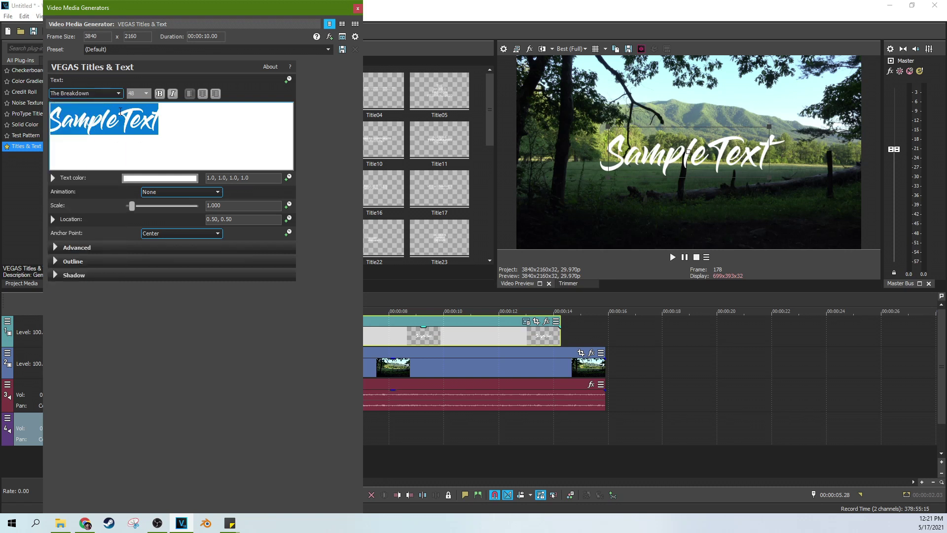
- Step through successive fonts after The Breakdown on the selected title text, and set it to a Bahnschrift SemiBold font
{"action": "left_click", "coordinate": [101, 96]}
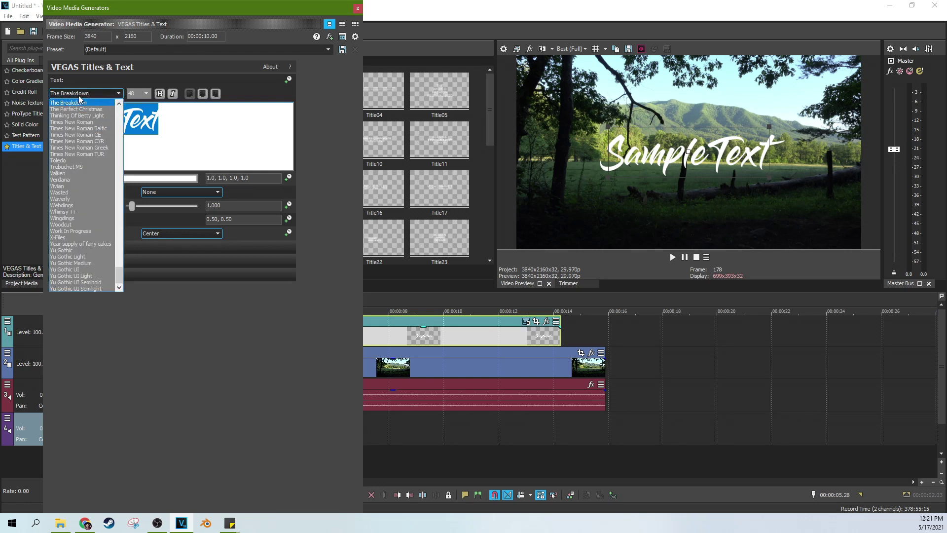
{"action": "key", "text": "Down"}
{"action": "key", "text": "Down"}
{"action": "key", "text": "Down"}
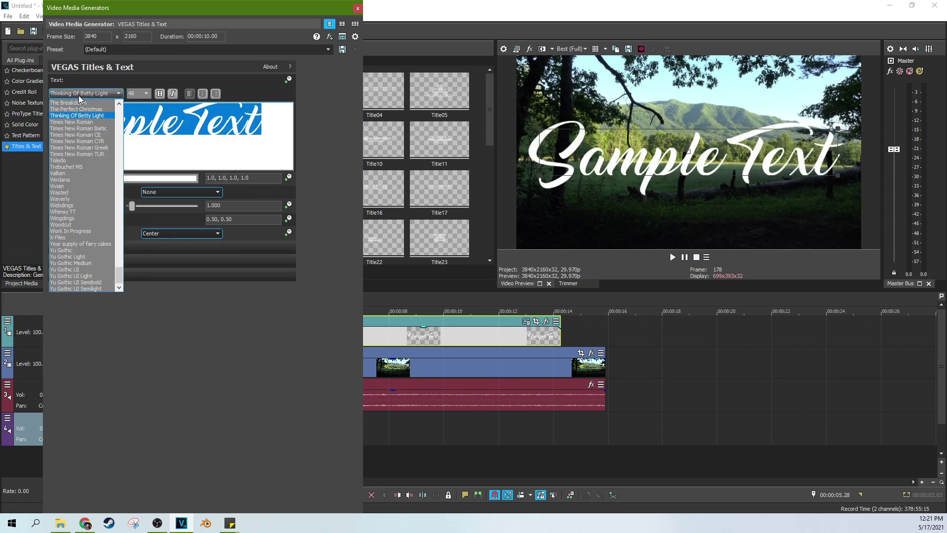
{"action": "key", "text": "Down"}
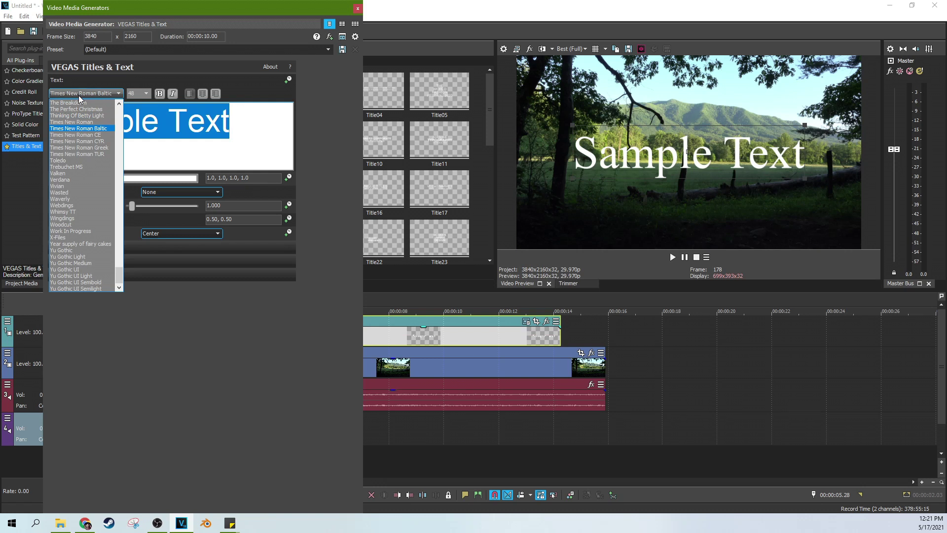
{"action": "key", "text": "Down"}
{"action": "key", "text": "Down"}
{"action": "key", "text": "Down"}
{"action": "key", "text": "Down"}
{"action": "key", "text": "Down"}
{"action": "key", "text": "Down"}
{"action": "key", "text": "Down"}
{"action": "key", "text": "Down"}
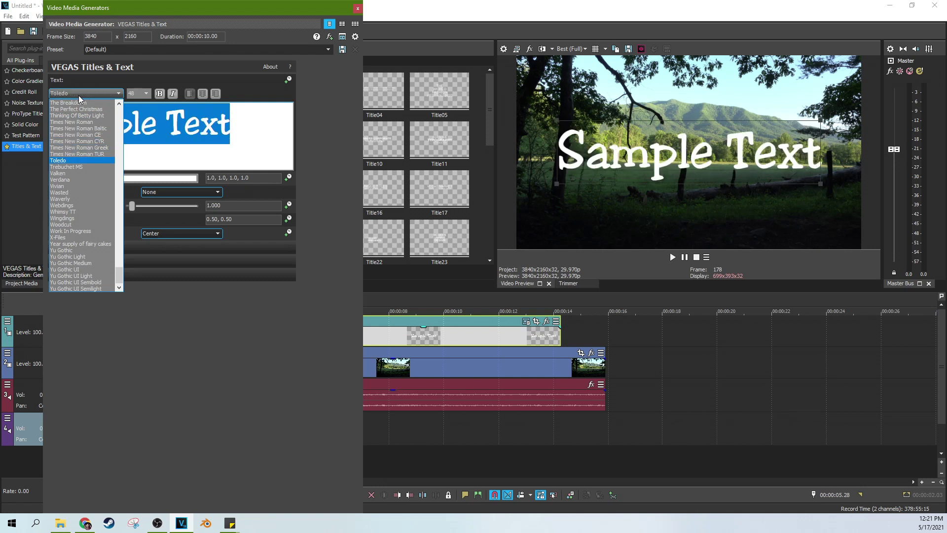
{"action": "key", "text": "Down"}
{"action": "key", "text": "Down"}
{"action": "key", "text": "Down"}
{"action": "key", "text": "Down"}
{"action": "key", "text": "Down"}
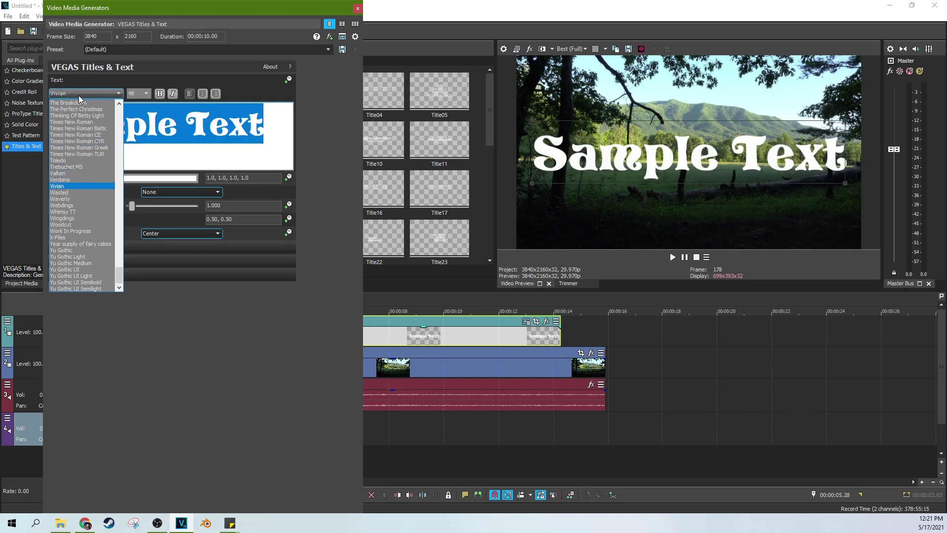
{"action": "key", "text": "Down"}
{"action": "key", "text": "Down"}
{"action": "key", "text": "Down"}
{"action": "key", "text": "Down"}
{"action": "key", "text": "Down"}
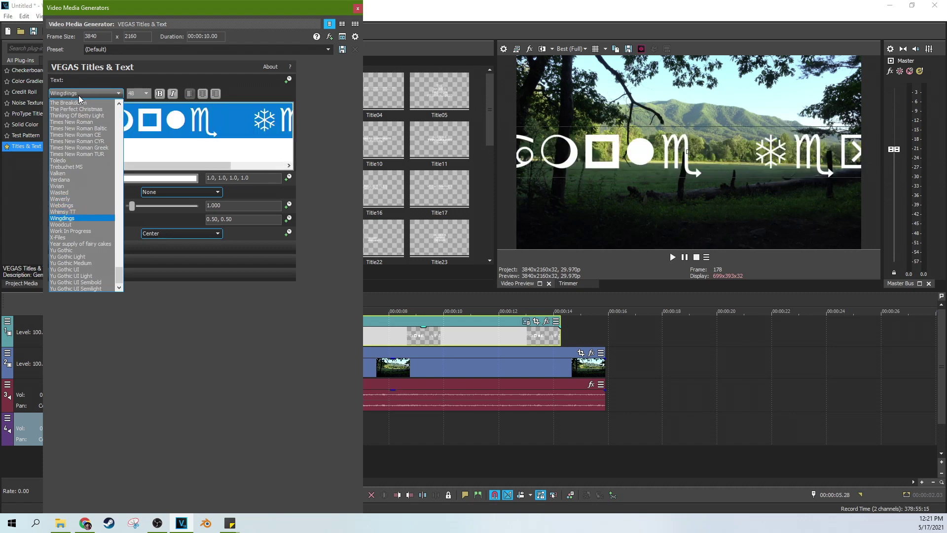
{"action": "key", "text": "Down"}
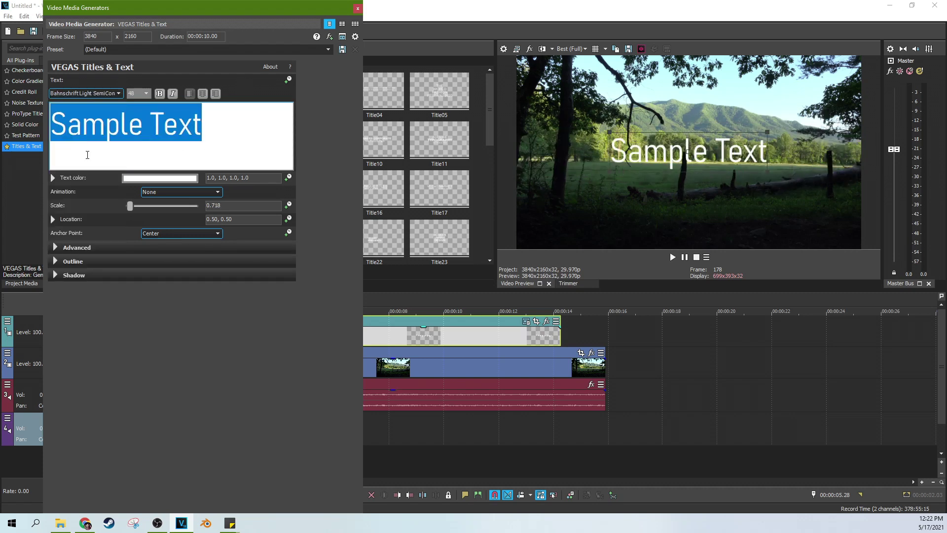
{"action": "key", "text": "Down"}
{"action": "key", "text": "Down"}
{"action": "key", "text": "Down"}
{"action": "key", "text": "Down"}
{"action": "key", "text": "Down"}
{"action": "key", "text": "Down"}
{"action": "key", "text": "Down"}
{"action": "key", "text": "Down"}
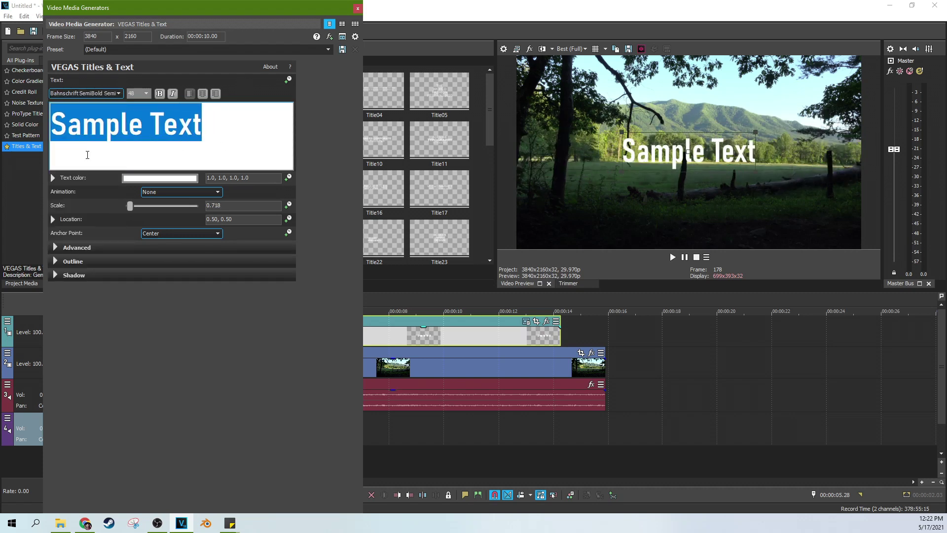
{"action": "key", "text": "Down"}
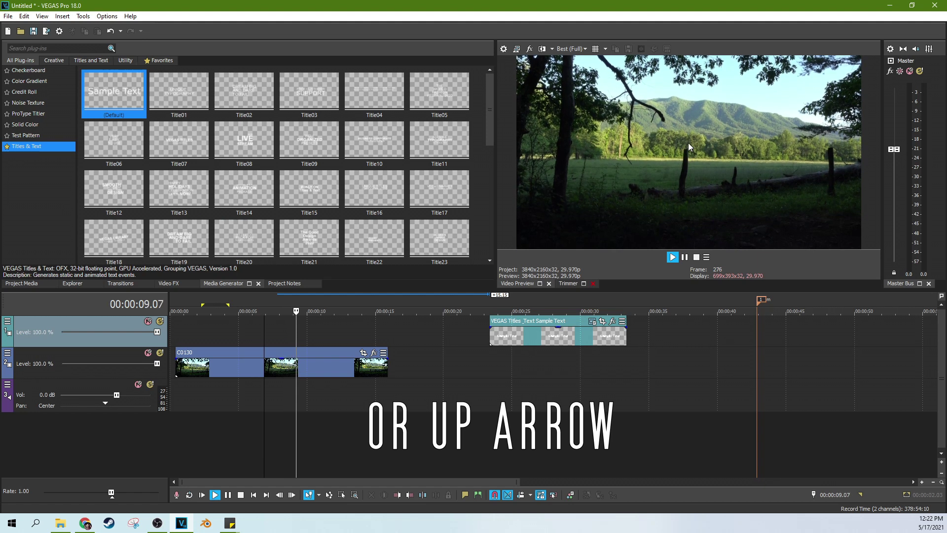
- Pause the timeline playback and place the playhead at about 00:00:04.26 over the C0130 clip
{"action": "left_click", "coordinate": [684, 258]}
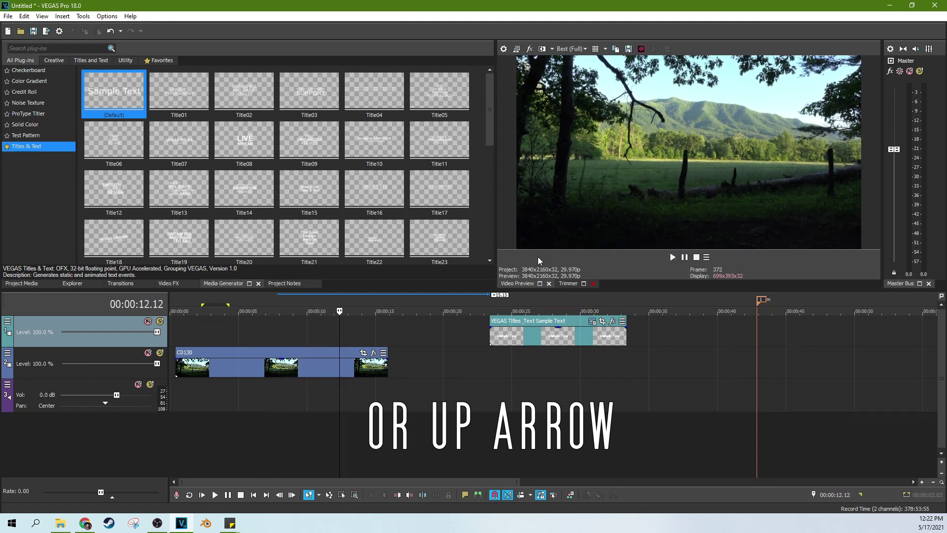
{"action": "key", "text": "Up"}
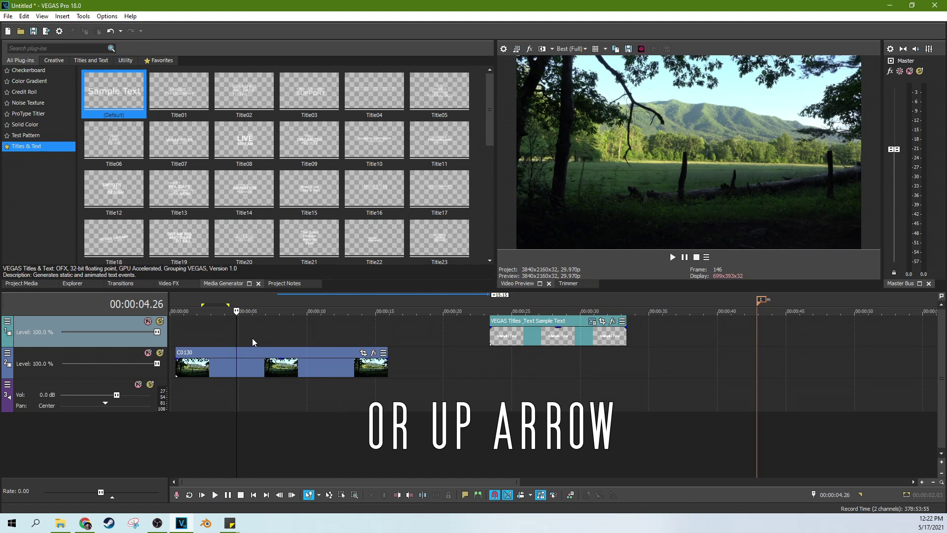
- Apply the default Motion Tracker video effect to the C0130 clip on the second track
{"action": "left_click", "coordinate": [167, 284]}
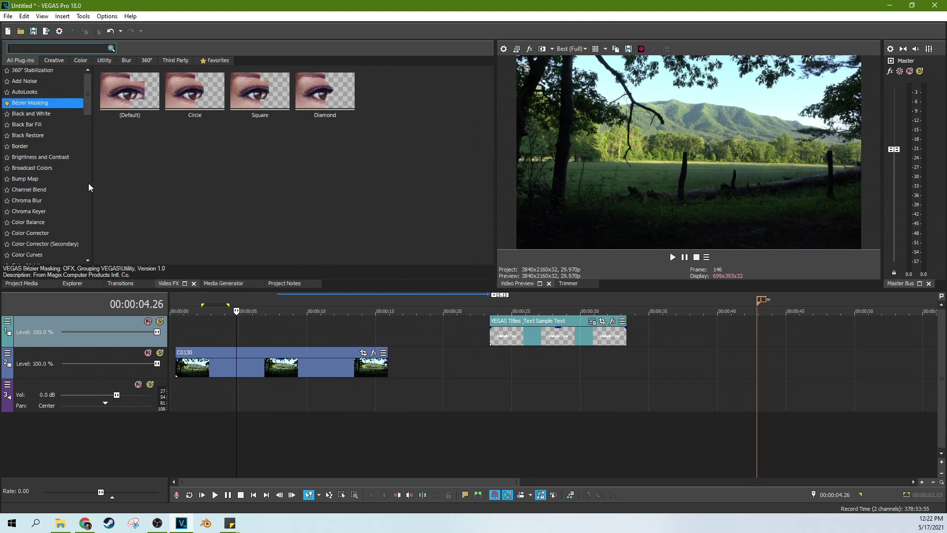
{"action": "scroll", "coordinate": [49, 197], "scroll_direction": "down", "scroll_amount": 20}
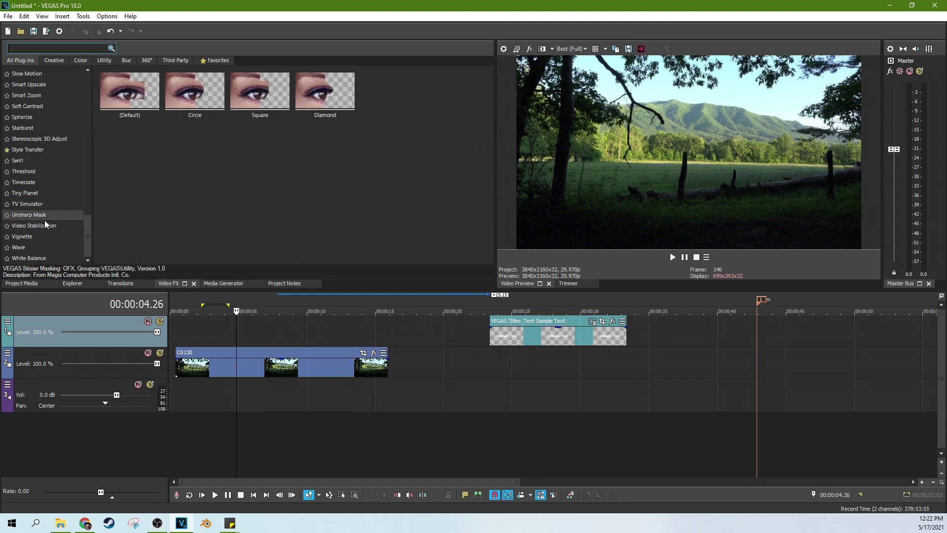
{"action": "left_click_drag", "start_coordinate": [129, 94], "coordinate": [291, 372]}
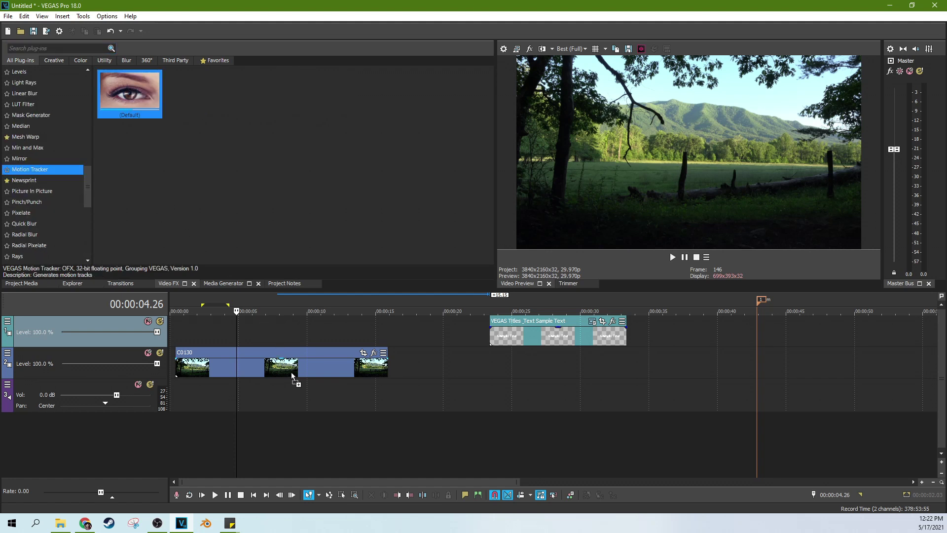
- Move the Motion Tracker mask region and pull in its corners so it tightly surrounds the top of the upright fence post
{"action": "left_click", "coordinate": [667, 144]}
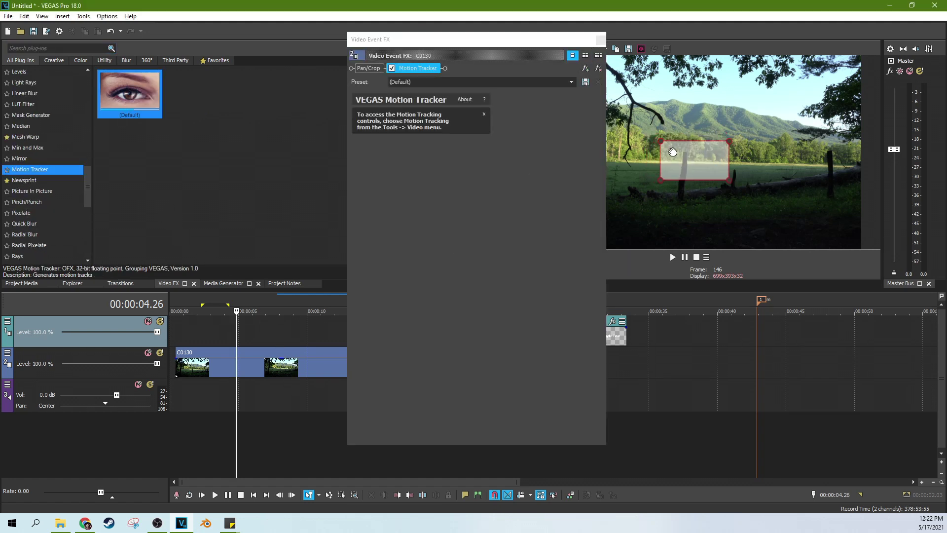
{"action": "left_click_drag", "start_coordinate": [671, 150], "coordinate": [677, 158]}
{"action": "left_click_drag", "start_coordinate": [726, 141], "coordinate": [701, 152]}
{"action": "left_click_drag", "start_coordinate": [729, 181], "coordinate": [671, 176]}
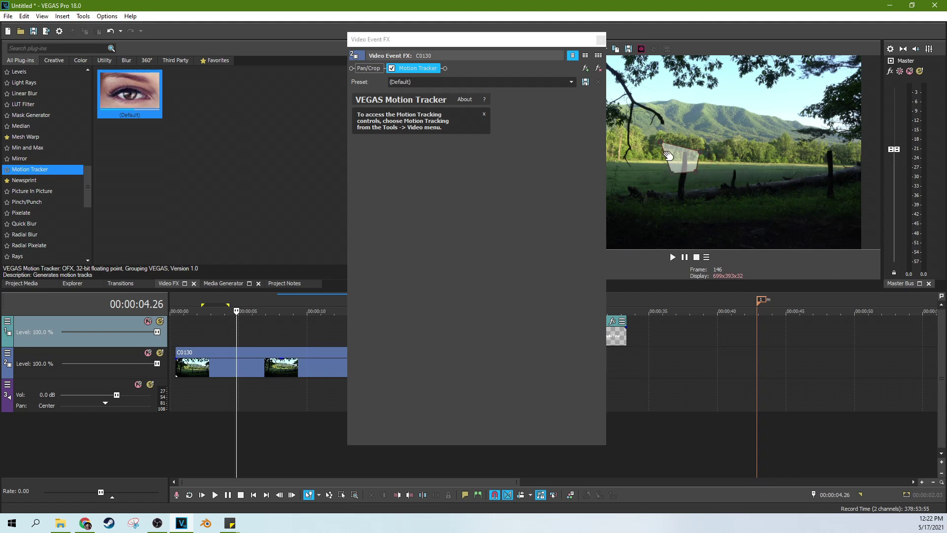
{"action": "left_click_drag", "start_coordinate": [662, 143], "coordinate": [674, 148]}
{"action": "left_click", "coordinate": [601, 39]}
- Open the Motion Tracking controls for the C0130 clip and move them clear of the video preview
{"action": "right_click", "coordinate": [285, 364]}
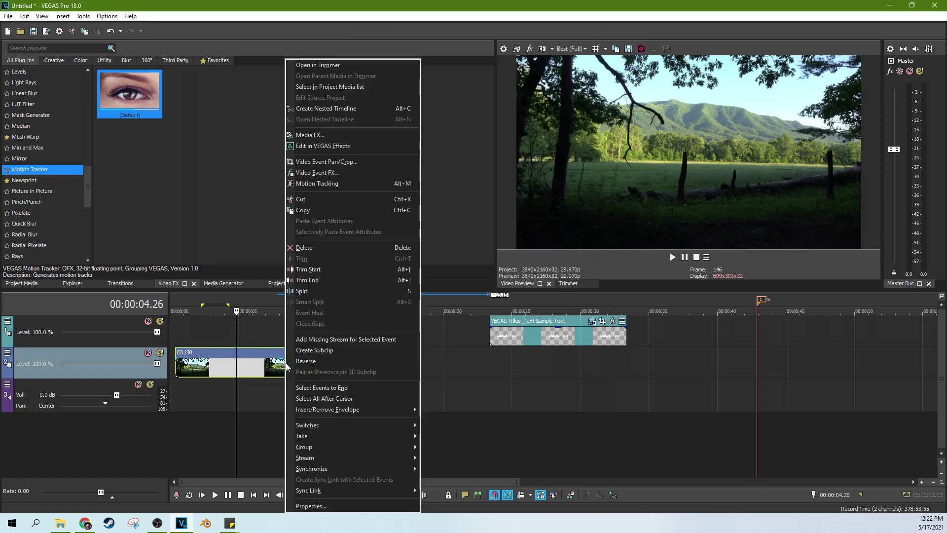
{"action": "left_click", "coordinate": [347, 183]}
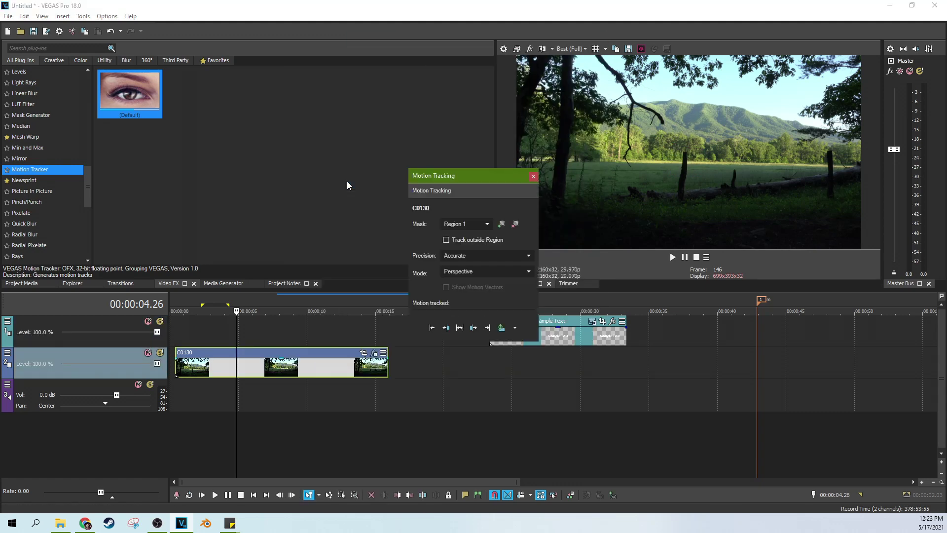
{"action": "left_click_drag", "start_coordinate": [456, 175], "coordinate": [301, 155]}
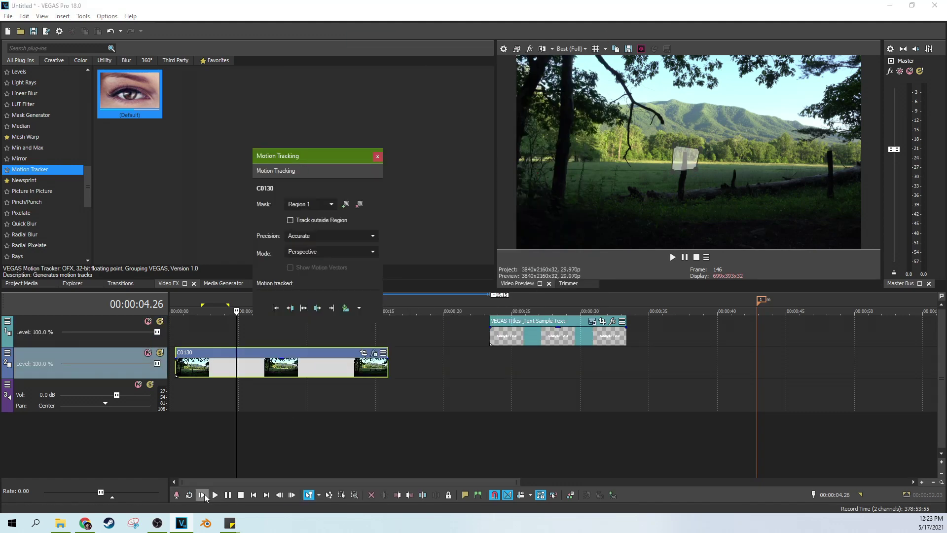
- Place the playhead at 00:00:00.12 near the C0130 clip's start and move the mask region over the fence post's top
{"action": "left_click", "coordinate": [179, 333]}
{"action": "left_click", "coordinate": [227, 336]}
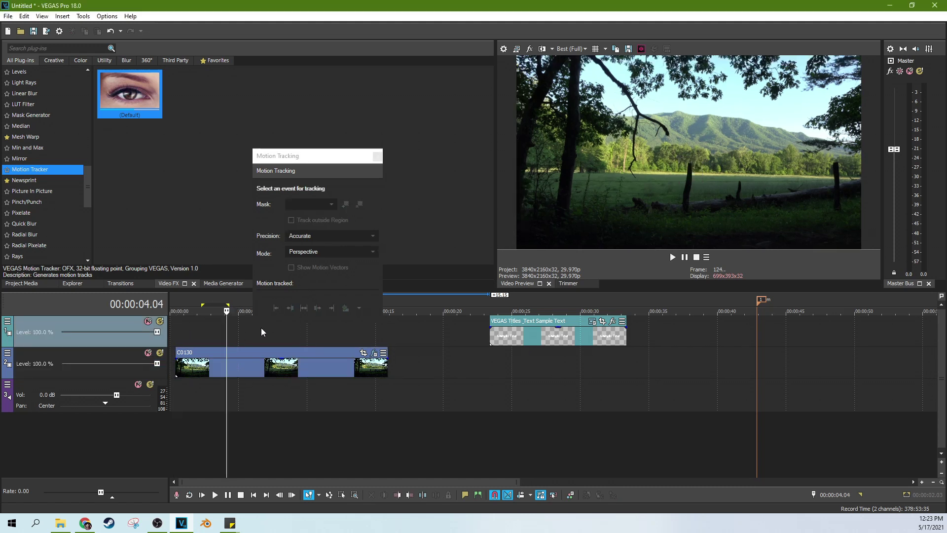
{"action": "left_click", "coordinate": [262, 328]}
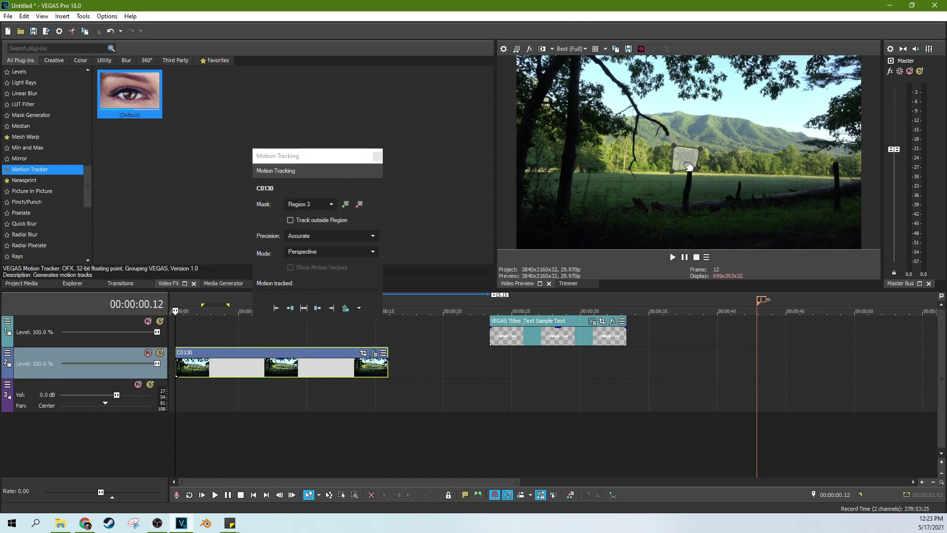
{"action": "left_click_drag", "start_coordinate": [688, 154], "coordinate": [691, 164]}
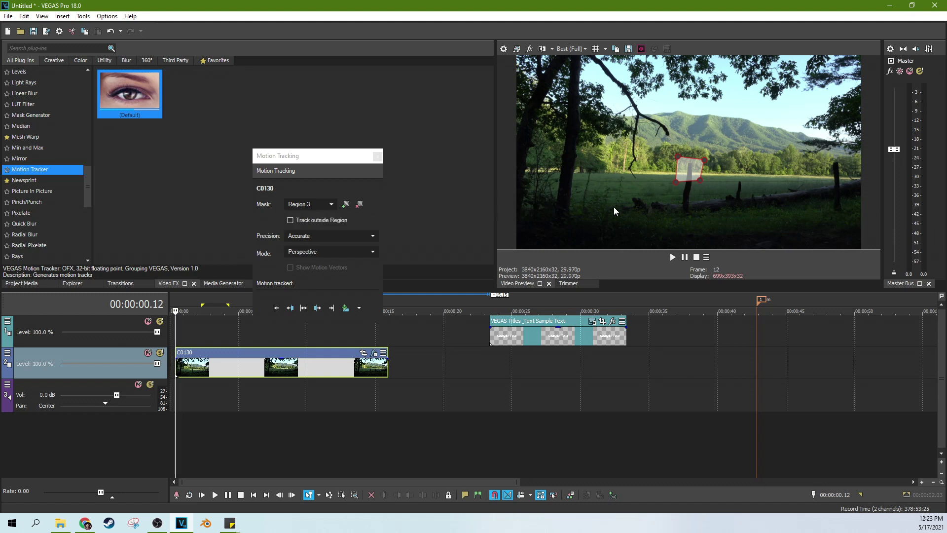
{"action": "mouse_move", "coordinate": [689, 174]}
{"action": "left_mouse_down"}
{"action": "mouse_move", "coordinate": [730, 190]}
{"action": "mouse_move", "coordinate": [727, 198]}
{"action": "mouse_move", "coordinate": [639, 204]}
{"action": "mouse_move", "coordinate": [681, 179]}
{"action": "left_mouse_up"}
- Apply the Light preset of the Unsharp Mask effect to the C0130 clip
{"action": "left_click", "coordinate": [23, 283]}
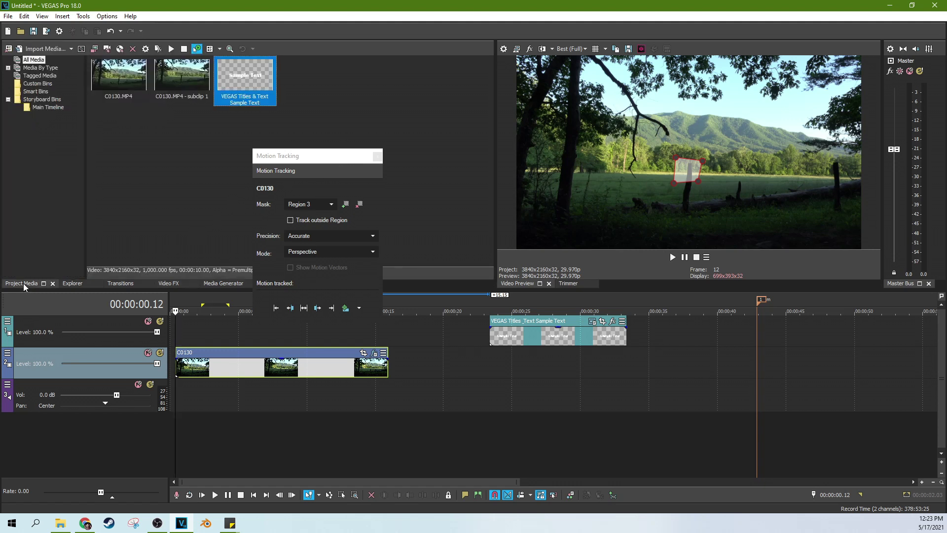
{"action": "left_click", "coordinate": [170, 284]}
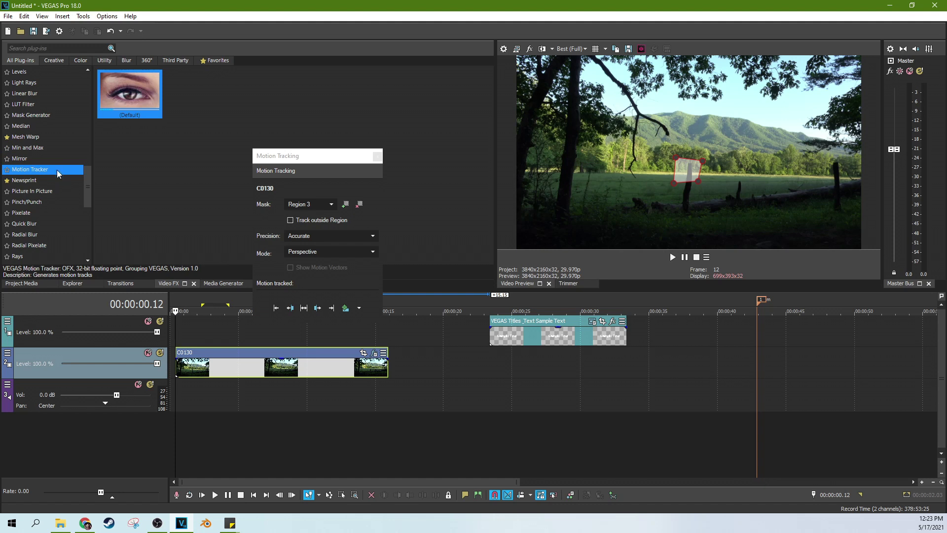
{"action": "scroll", "coordinate": [57, 170], "scroll_direction": "down", "scroll_amount": 7}
{"action": "left_click", "coordinate": [39, 216]}
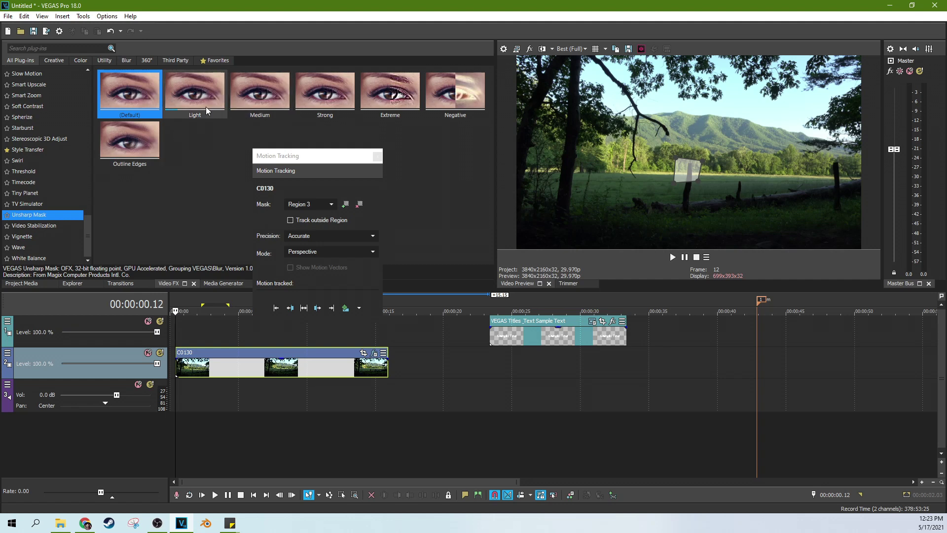
{"action": "left_click_drag", "start_coordinate": [205, 106], "coordinate": [226, 362]}
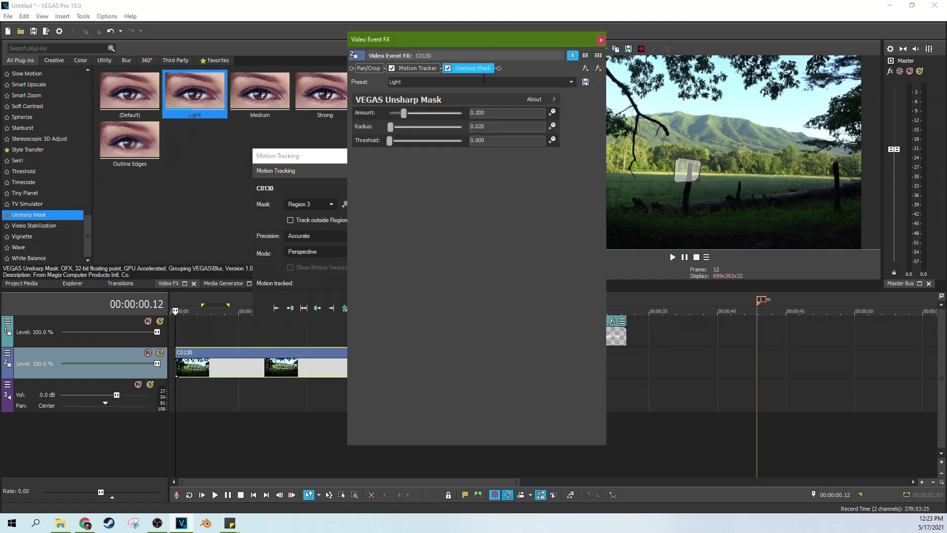
- Compare the C0130 clip with the Unsharp Mask effect switched off and on several times, leaving it enabled
{"action": "left_click_drag", "start_coordinate": [490, 39], "coordinate": [294, 44]}
{"action": "left_click", "coordinate": [253, 73]}
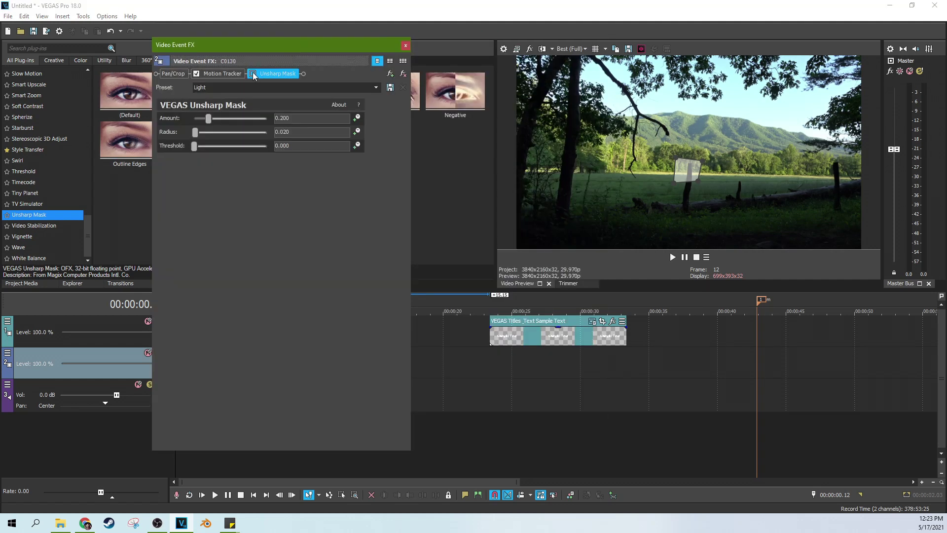
{"action": "left_click", "coordinate": [253, 73]}
{"action": "left_click", "coordinate": [253, 74]}
{"action": "left_click", "coordinate": [253, 74]}
{"action": "left_click", "coordinate": [253, 74]}
{"action": "left_click", "coordinate": [253, 74]}
{"action": "left_click", "coordinate": [254, 74]}
{"action": "left_click", "coordinate": [253, 74]}
- Move Unsharp Mask ahead of Motion Tracker in the C0130 clip's effect chain, and track the mask region one frame forward
{"action": "left_click_drag", "start_coordinate": [190, 77], "coordinate": [191, 75]}
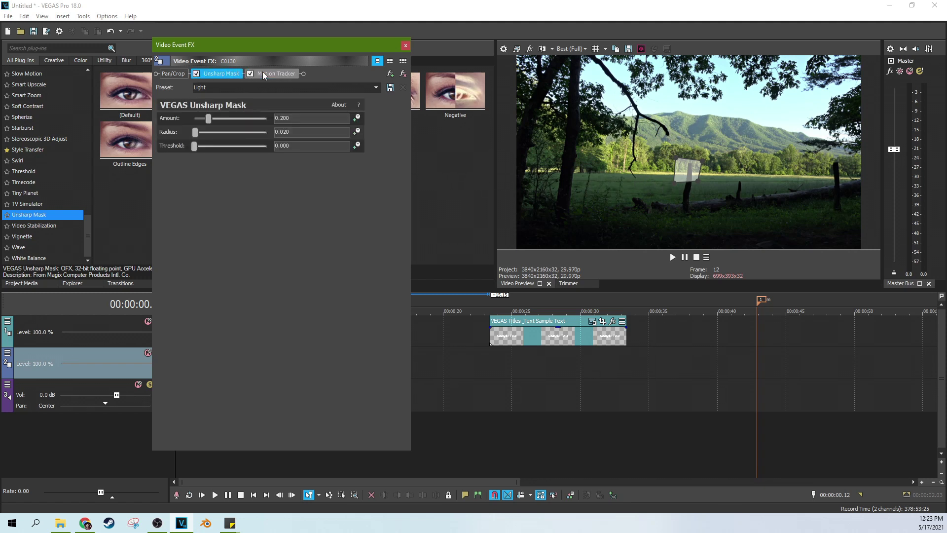
{"action": "left_click", "coordinate": [271, 74]}
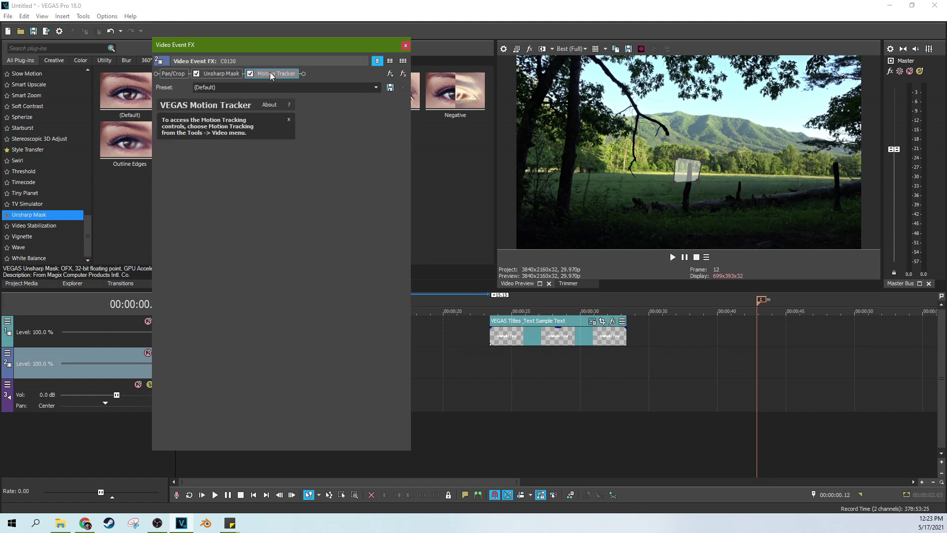
{"action": "left_click", "coordinate": [406, 47]}
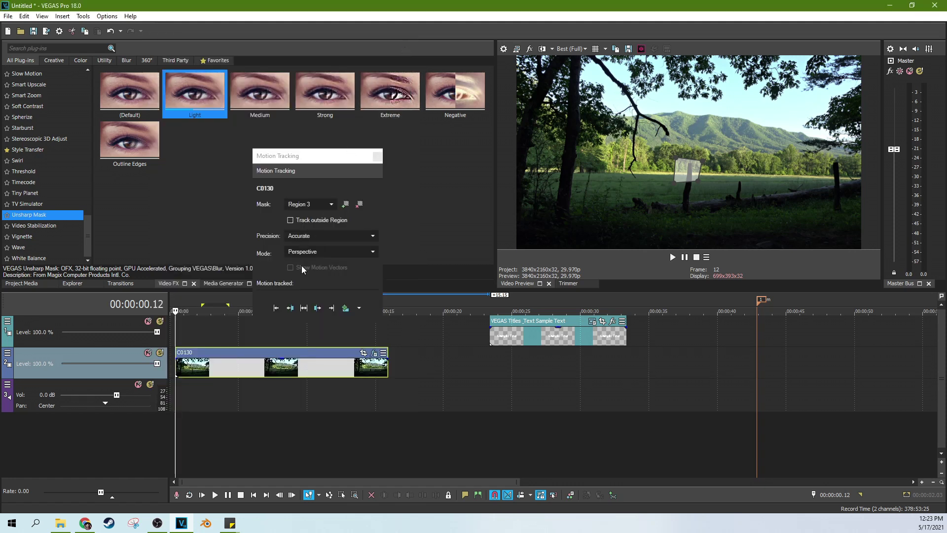
{"action": "left_click", "coordinate": [318, 309]}
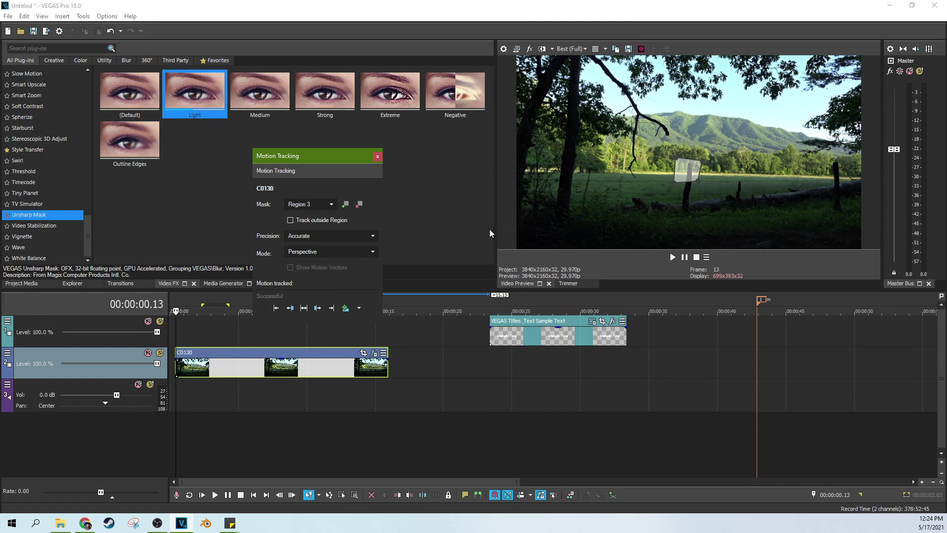
- Move the Sample Text title along the first track so it starts at about 00:00:03.25 above the C0130 clip
{"action": "left_click", "coordinate": [208, 345]}
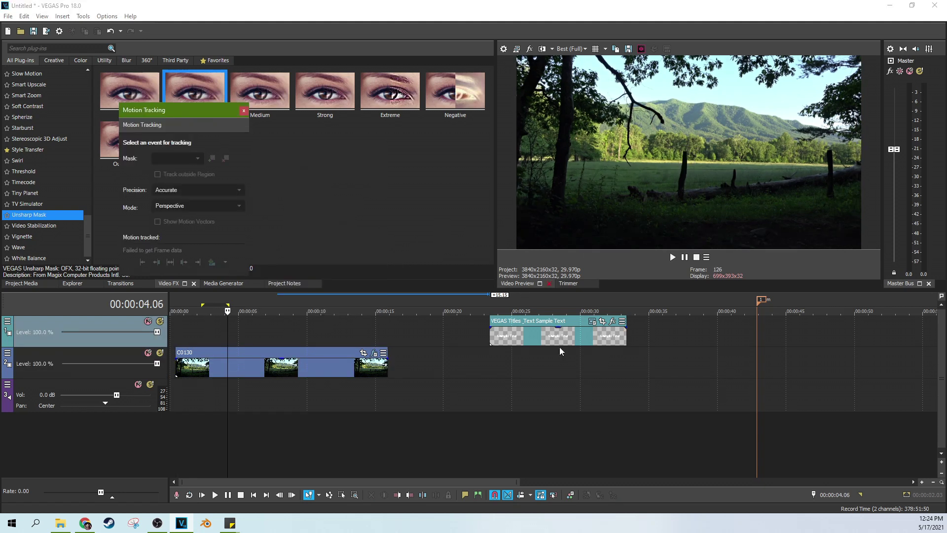
{"action": "left_click_drag", "start_coordinate": [561, 351], "coordinate": [250, 331]}
{"action": "left_click", "coordinate": [209, 240]}
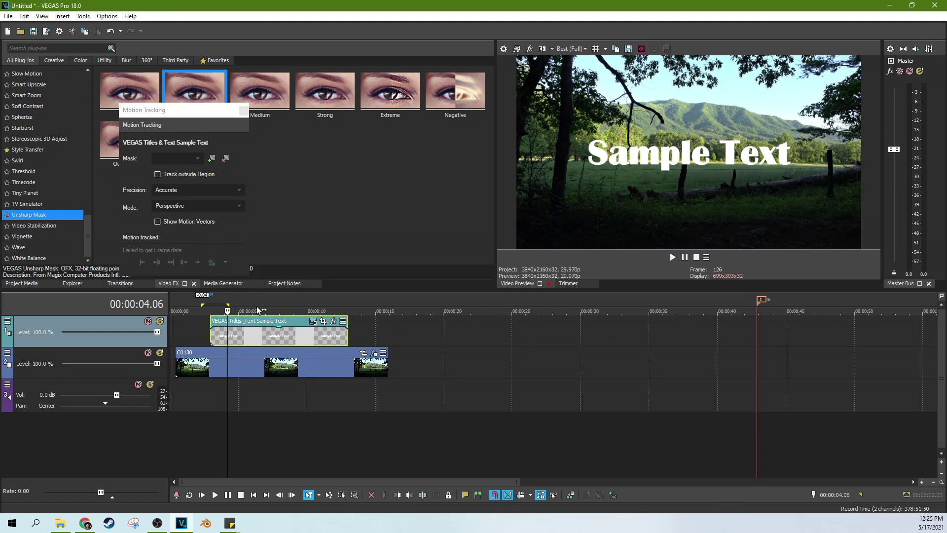
{"action": "left_click_drag", "start_coordinate": [258, 342], "coordinate": [266, 343]}
- Select the C0130 clip and play back the section under the title to check the tracked region
{"action": "left_click", "coordinate": [251, 357]}
{"action": "left_click", "coordinate": [673, 257]}
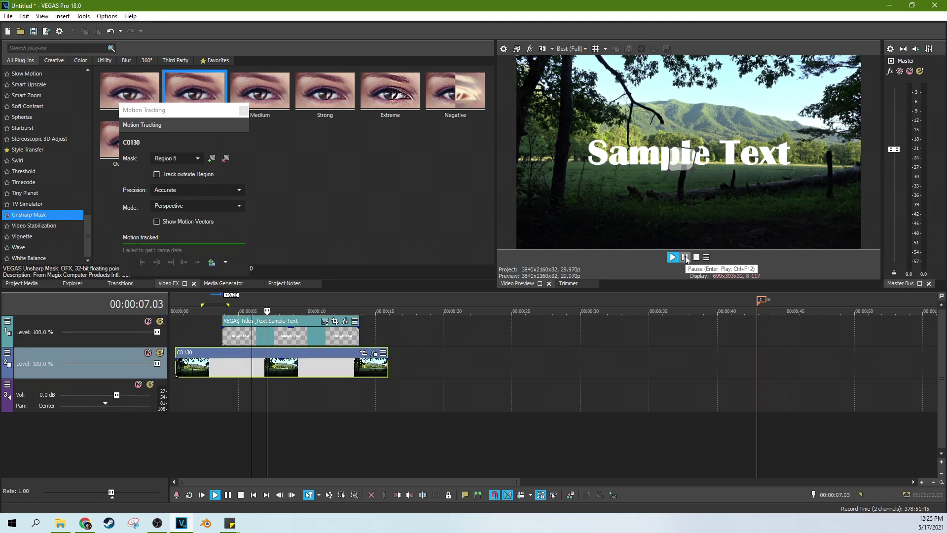
{"action": "left_click", "coordinate": [686, 257]}
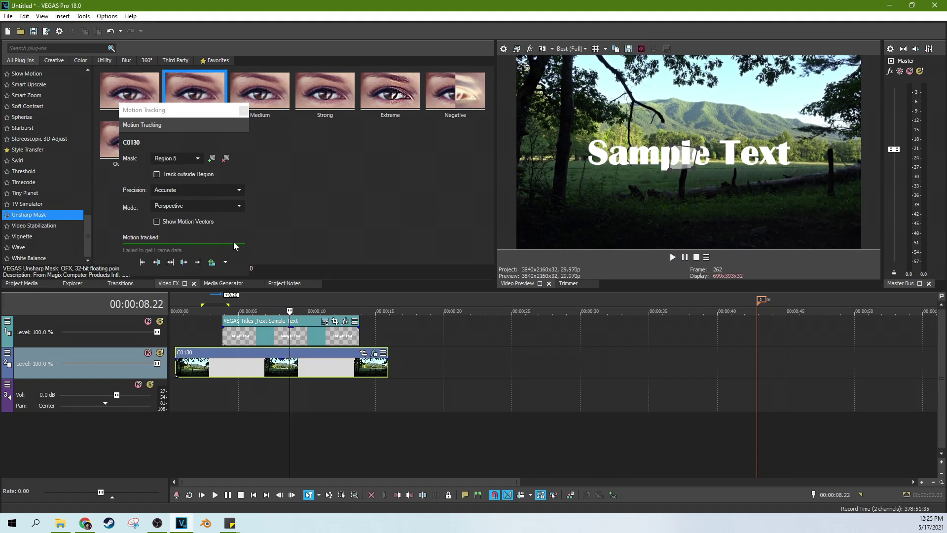
- Try the Location motion tracking mode while playing back the title section, and return the mode to Perspective
{"action": "left_click", "coordinate": [216, 206]}
{"action": "left_click", "coordinate": [202, 217]}
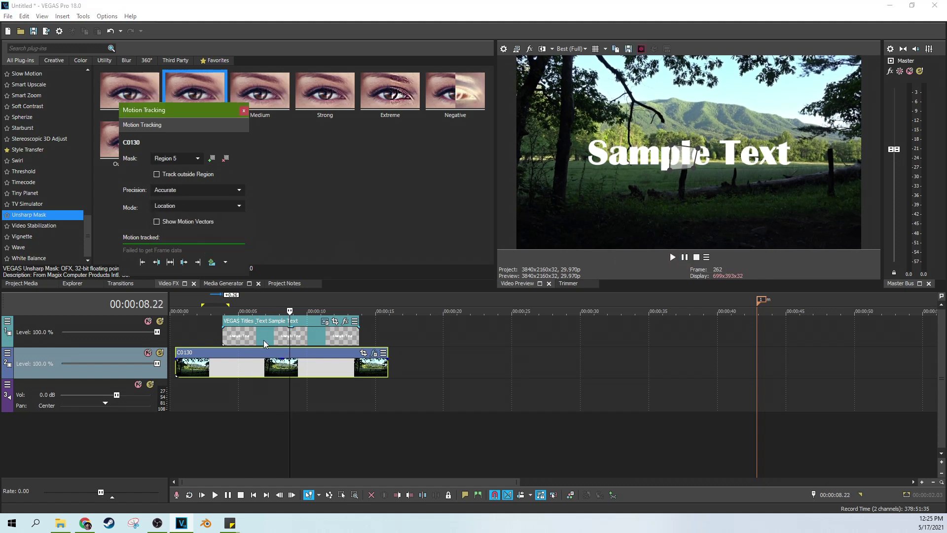
{"action": "left_click", "coordinate": [262, 340]}
{"action": "left_click", "coordinate": [673, 257]}
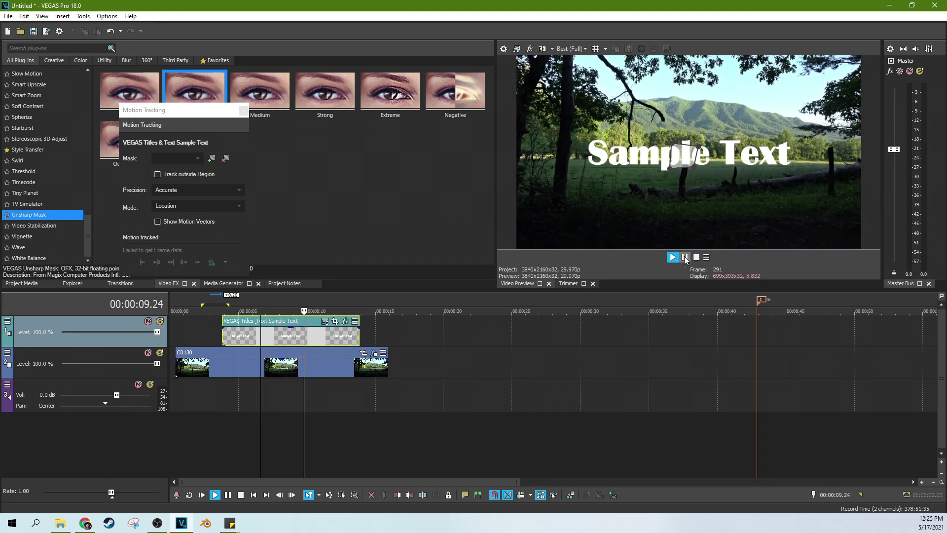
{"action": "left_click", "coordinate": [685, 257]}
{"action": "left_click", "coordinate": [245, 338]}
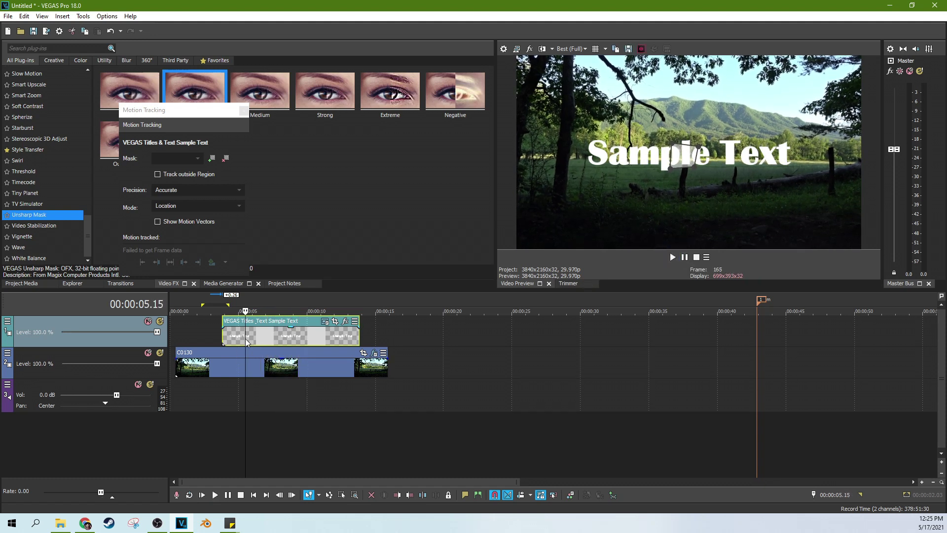
{"action": "left_click", "coordinate": [200, 230]}
- Copy the C0130 clip's motion tracking data to the Sample Text title's Location, with the playhead at the title's start
{"action": "left_click", "coordinate": [223, 356]}
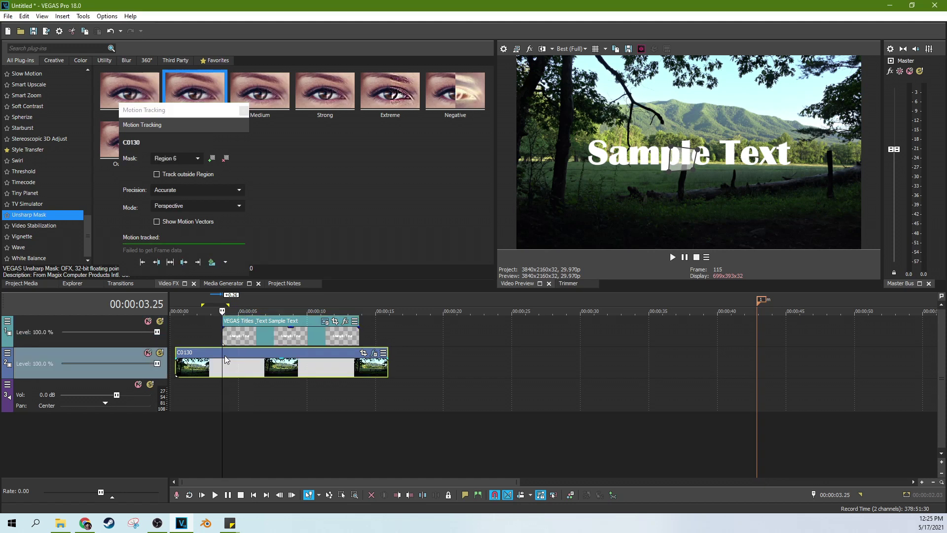
{"action": "left_click", "coordinate": [212, 262]}
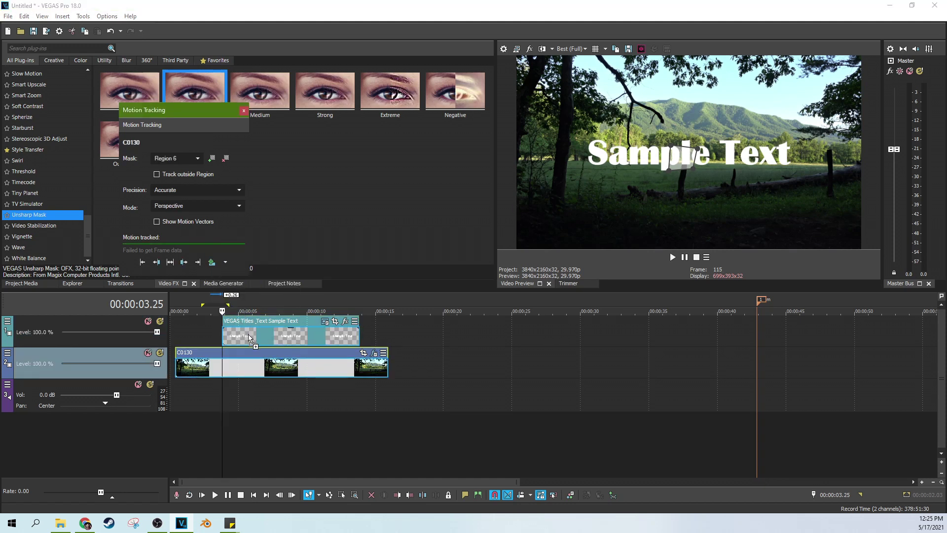
{"action": "left_click_drag", "start_coordinate": [249, 339], "coordinate": [249, 339]}
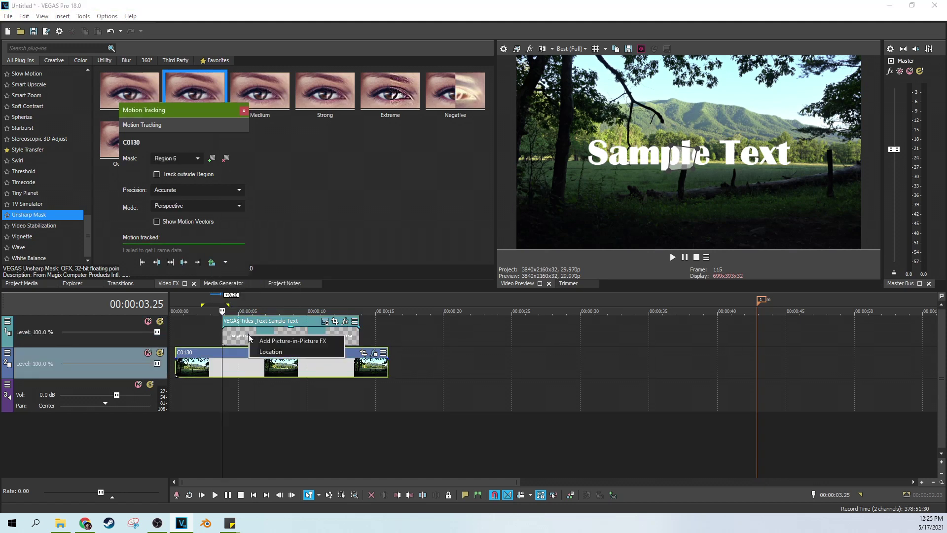
{"action": "left_click", "coordinate": [277, 353]}
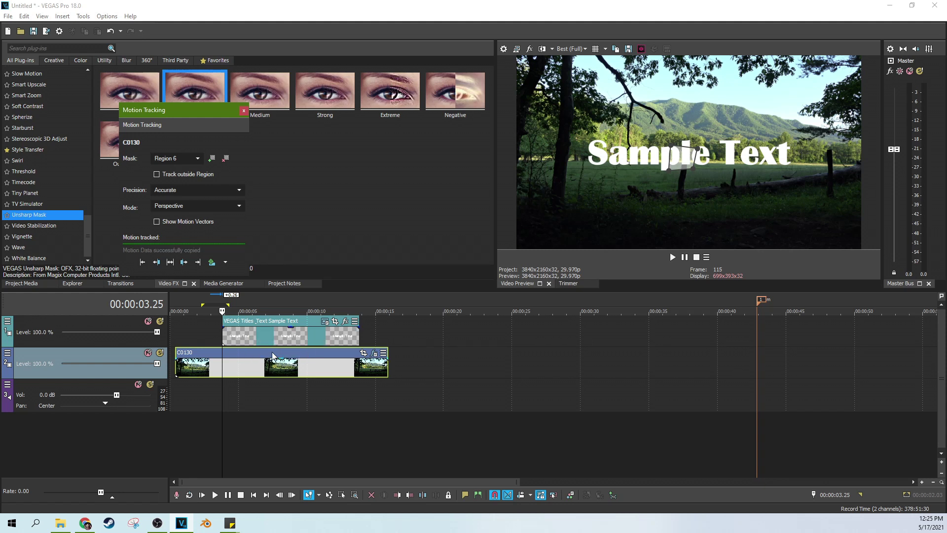
- Play back the Sample Text title over the C0130 clip to check its motion, and place the playhead at 00:00:10.02
{"action": "left_click", "coordinate": [207, 338]}
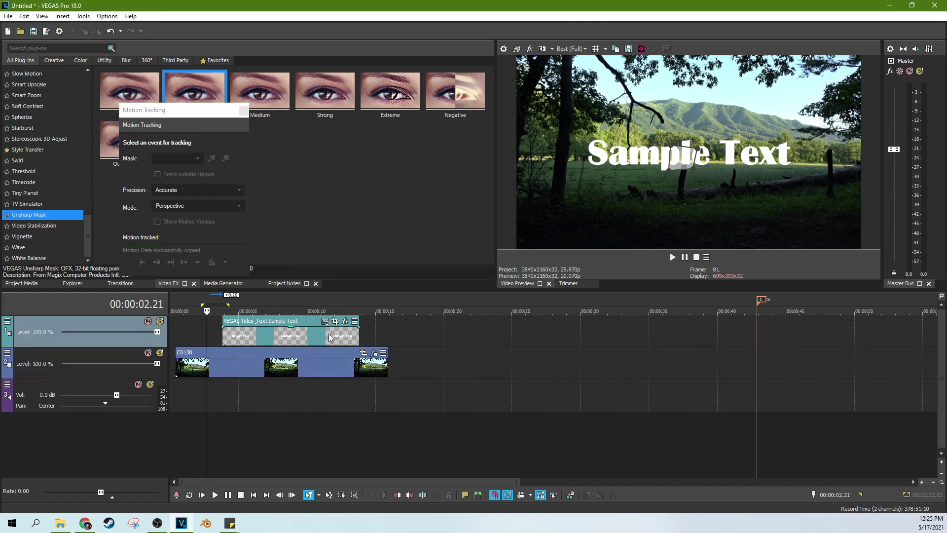
{"action": "left_click", "coordinate": [672, 257]}
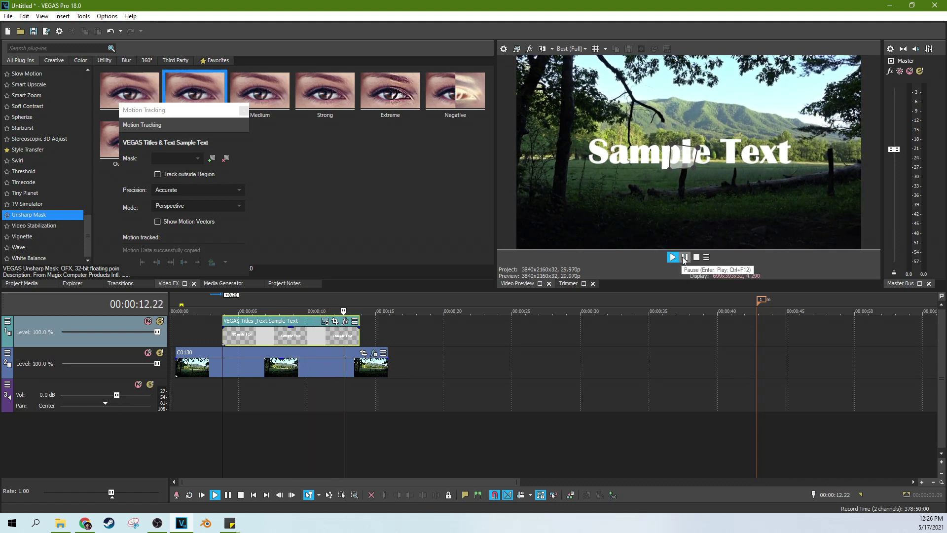
{"action": "left_click", "coordinate": [685, 257]}
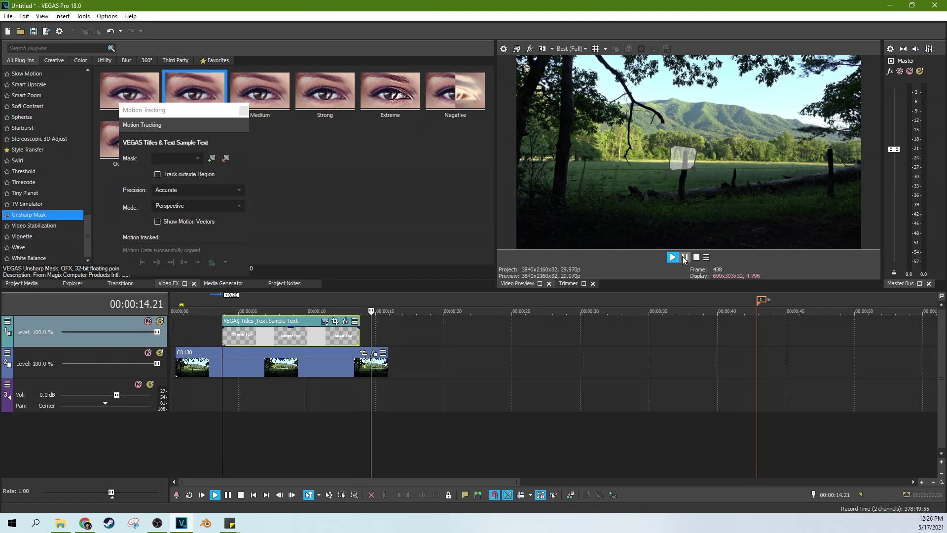
{"action": "left_click", "coordinate": [302, 345]}
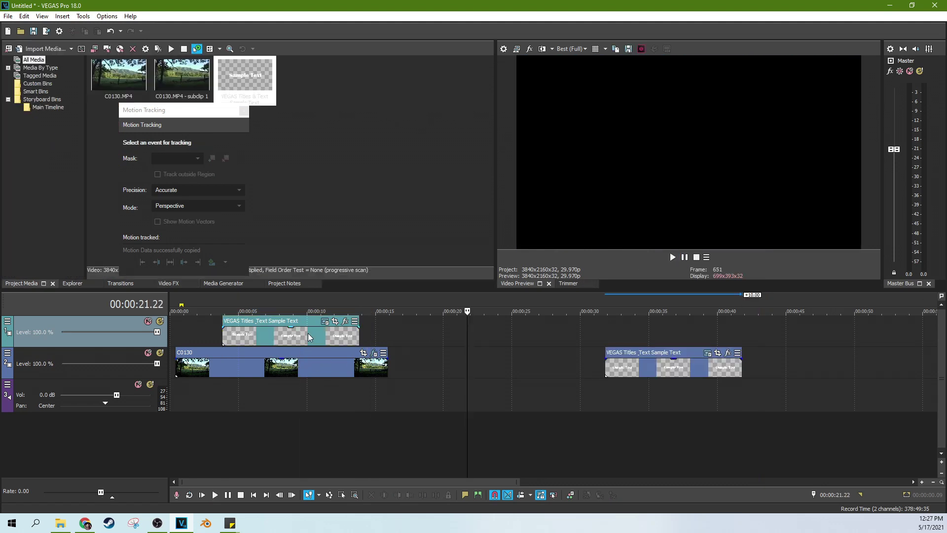
{"action": "left_click", "coordinate": [307, 333]}
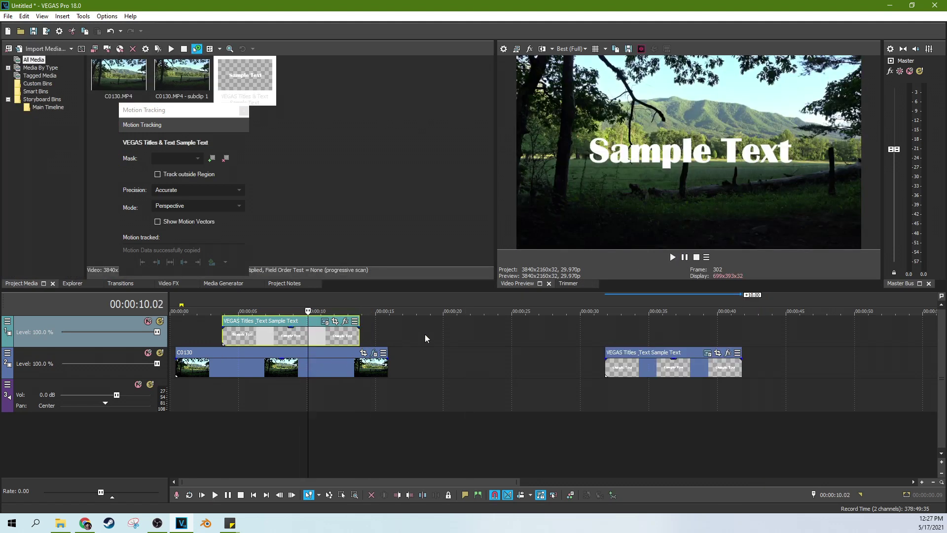
- Insert a timeline marker named "place" at 00:00:31.24, the start of the title on the second track
{"action": "left_click", "coordinate": [620, 335]}
{"action": "left_click", "coordinate": [611, 333]}
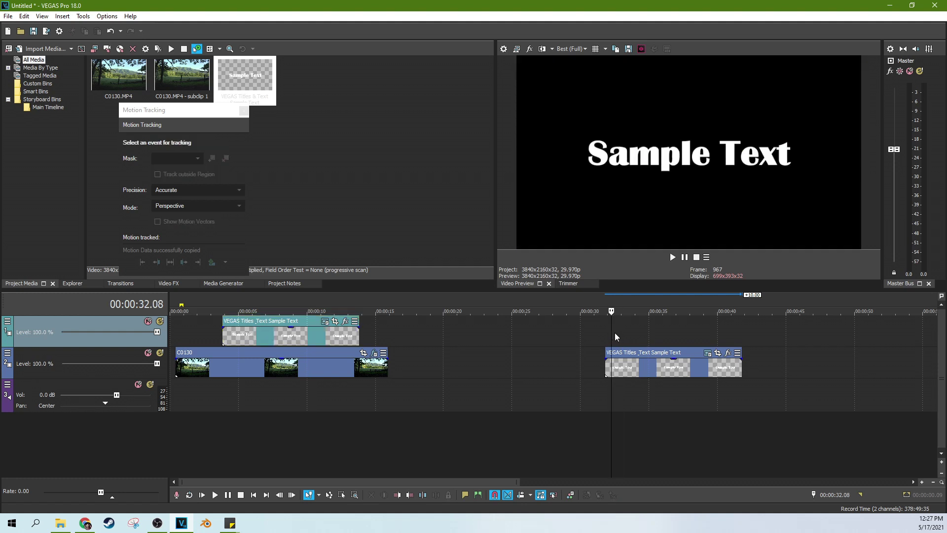
{"action": "left_click", "coordinate": [599, 332]}
{"action": "left_click", "coordinate": [606, 327]}
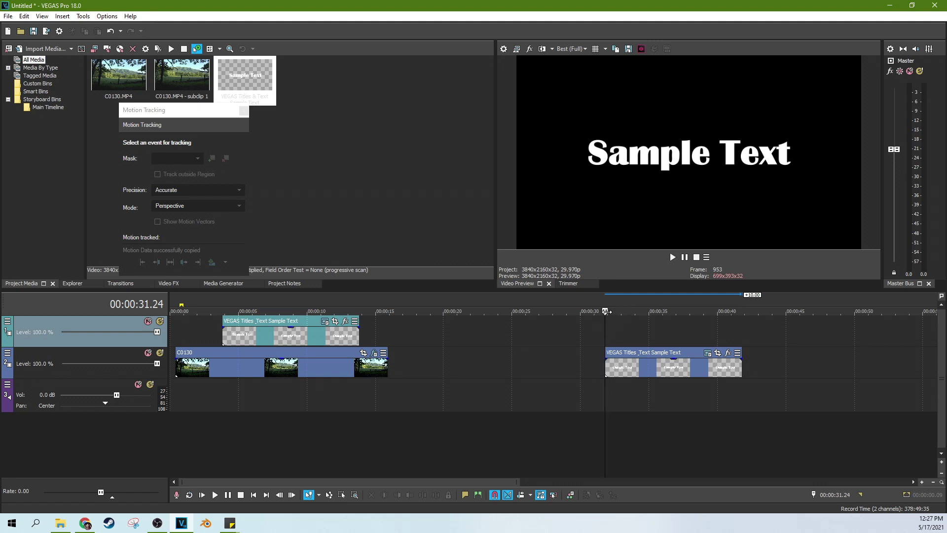
{"action": "left_click", "coordinate": [585, 323]}
{"action": "left_click", "coordinate": [602, 314]}
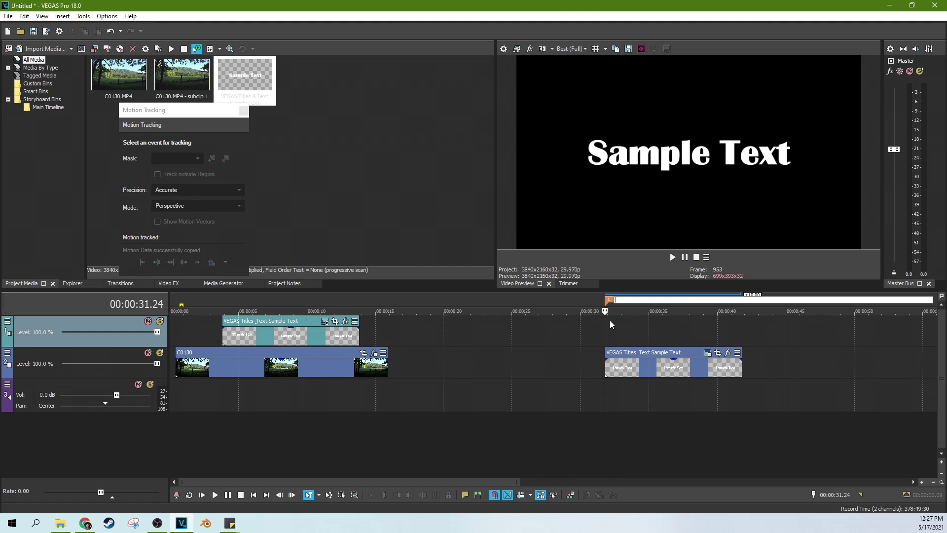
{"action": "type", "text": "place"}
{"action": "left_click", "coordinate": [571, 328]}
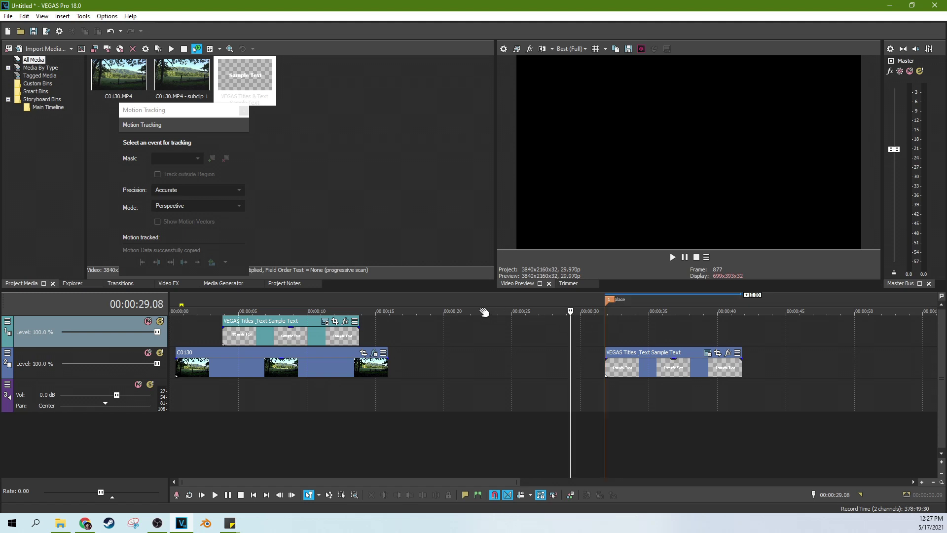
- Place the playhead within the C0130 clip at 00:00:09.23, and jump it to timeline marker 1
{"action": "left_click", "coordinate": [304, 352]}
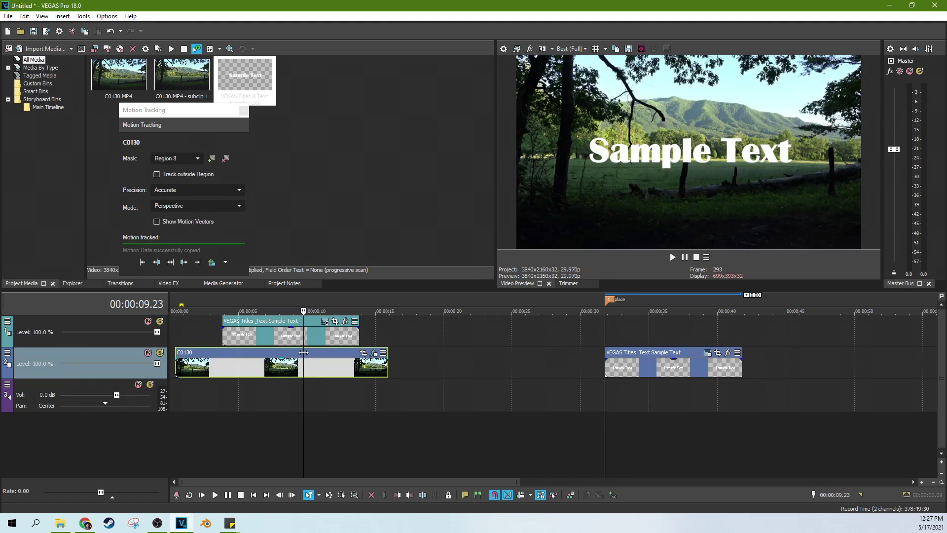
{"action": "key", "text": "1"}
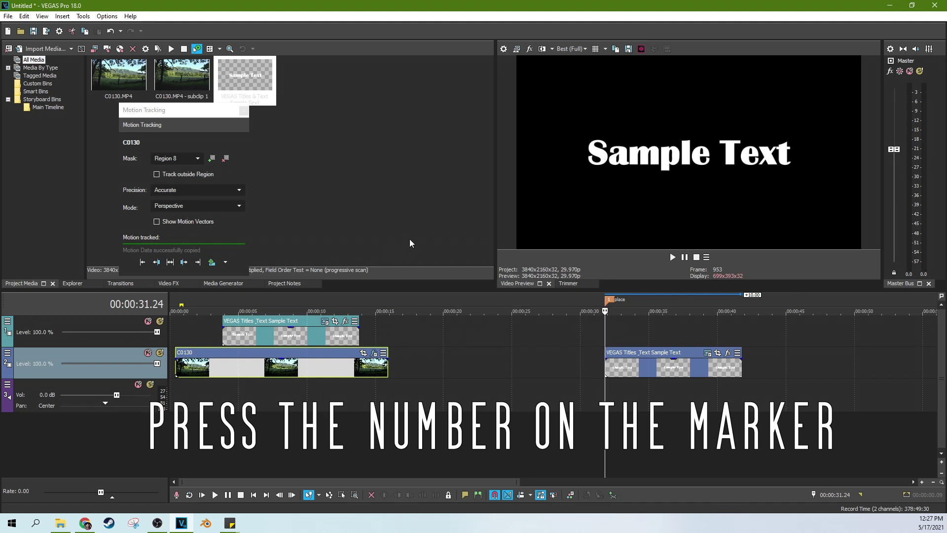
{"action": "scroll", "coordinate": [430, 351], "scroll_direction": "down", "scroll_amount": 3}
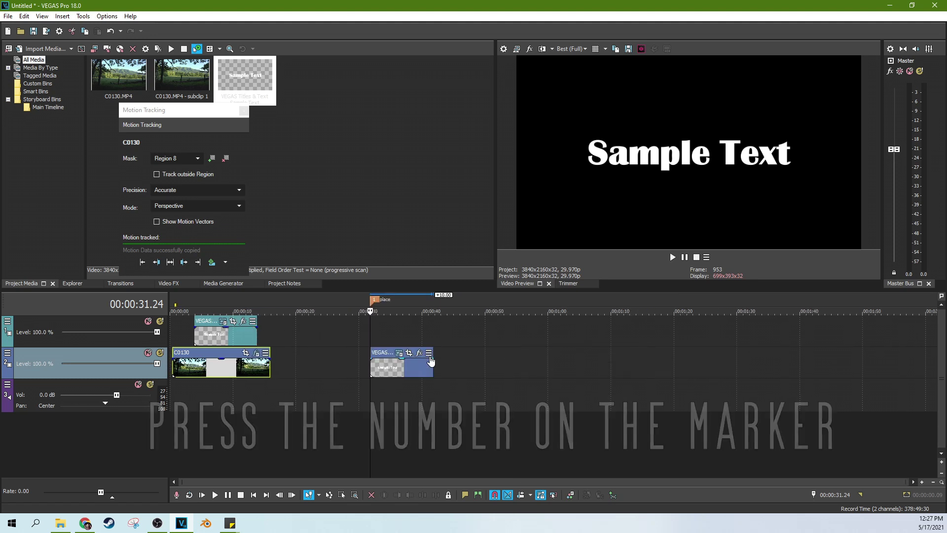
{"action": "scroll", "coordinate": [400, 330], "scroll_direction": "up", "scroll_amount": 3}
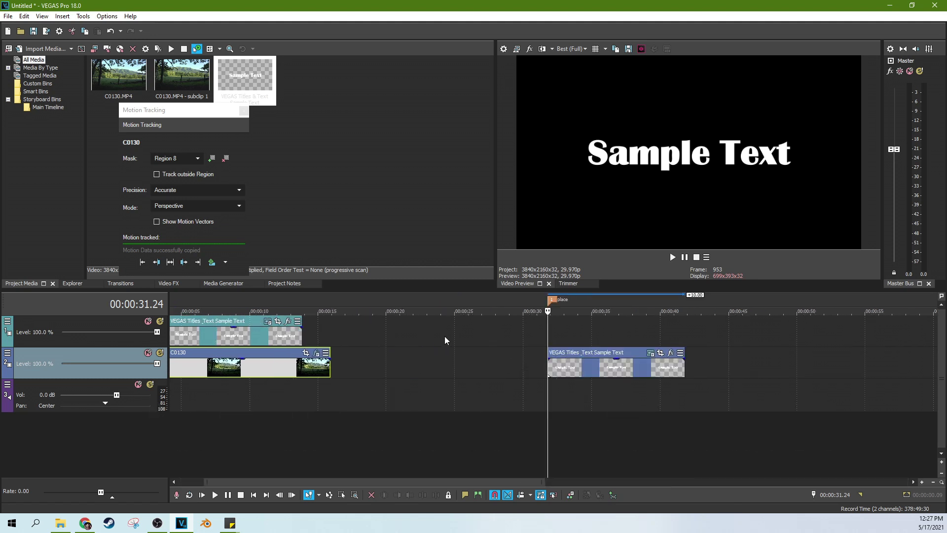
- Close the gap between the C0130 clip and the Sample Text title on the second track
{"action": "left_click", "coordinate": [314, 390]}
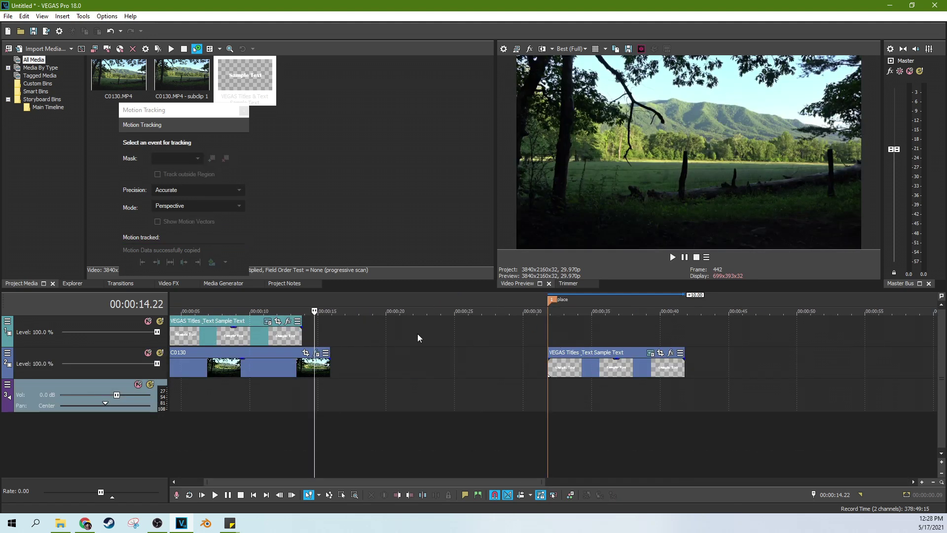
{"action": "right_click", "coordinate": [416, 363]}
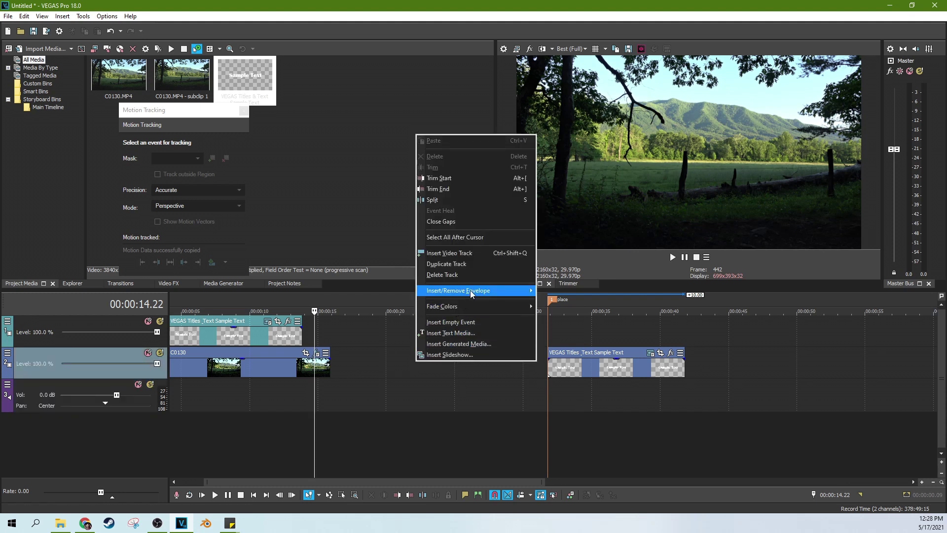
{"action": "left_click", "coordinate": [462, 222]}
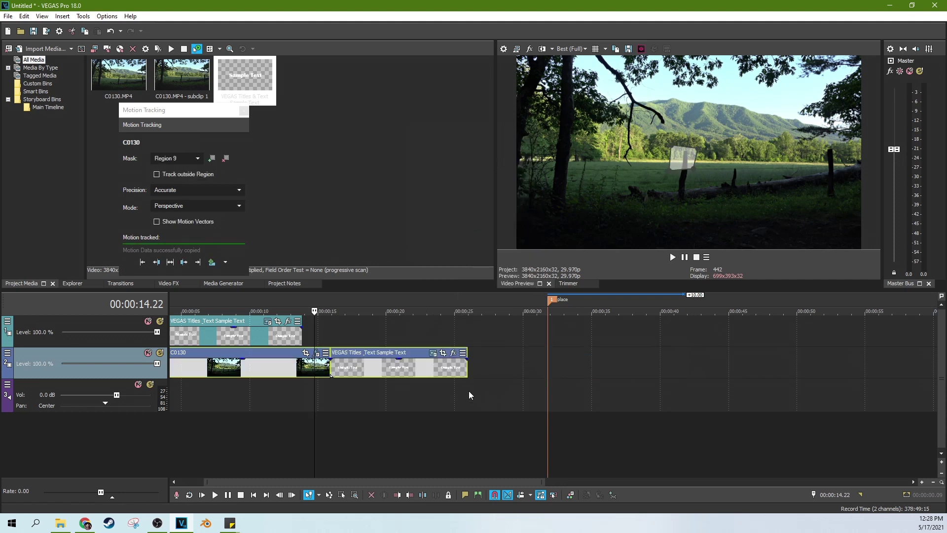
- Split the Sample Text title on the second track at three points, dividing it into four pieces
{"action": "left_click", "coordinate": [403, 375]}
{"action": "key", "text": "s"}
{"action": "left_click", "coordinate": [433, 370]}
{"action": "key", "text": "s"}
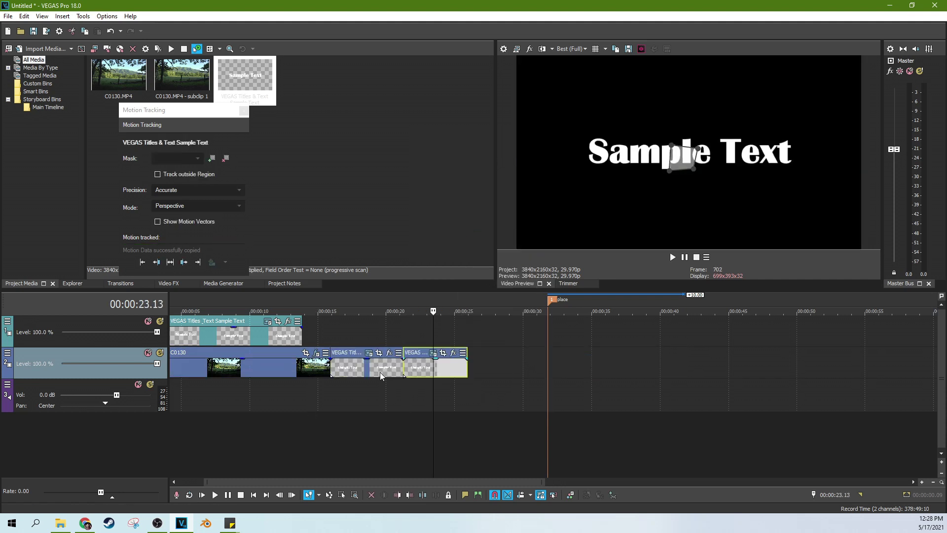
{"action": "left_click", "coordinate": [375, 373]}
{"action": "key", "text": "s"}
- Spread the split title pieces apart on the second track and close all the gaps between them
{"action": "left_click_drag", "start_coordinate": [451, 371], "coordinate": [406, 371]}
{"action": "left_click", "coordinate": [423, 392]}
{"action": "right_click", "coordinate": [418, 371]}
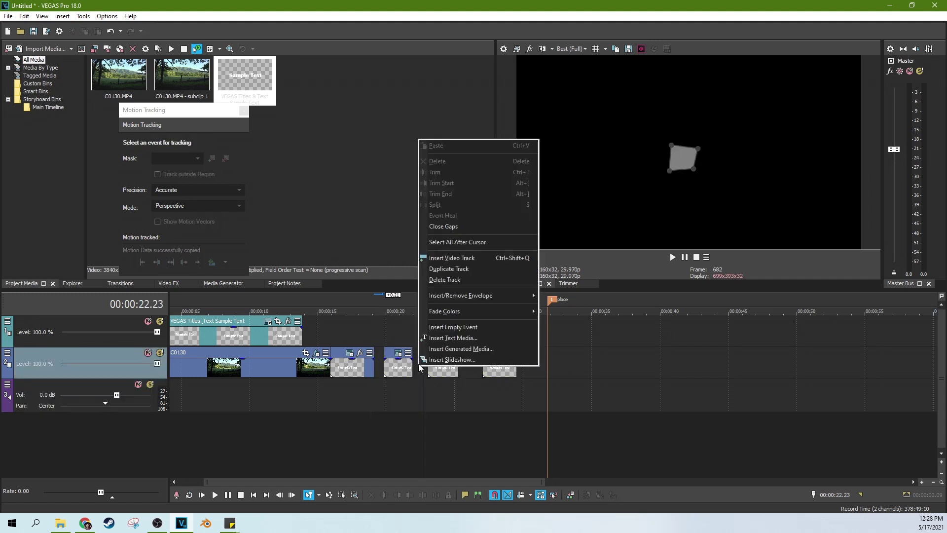
{"action": "left_click", "coordinate": [456, 226]}
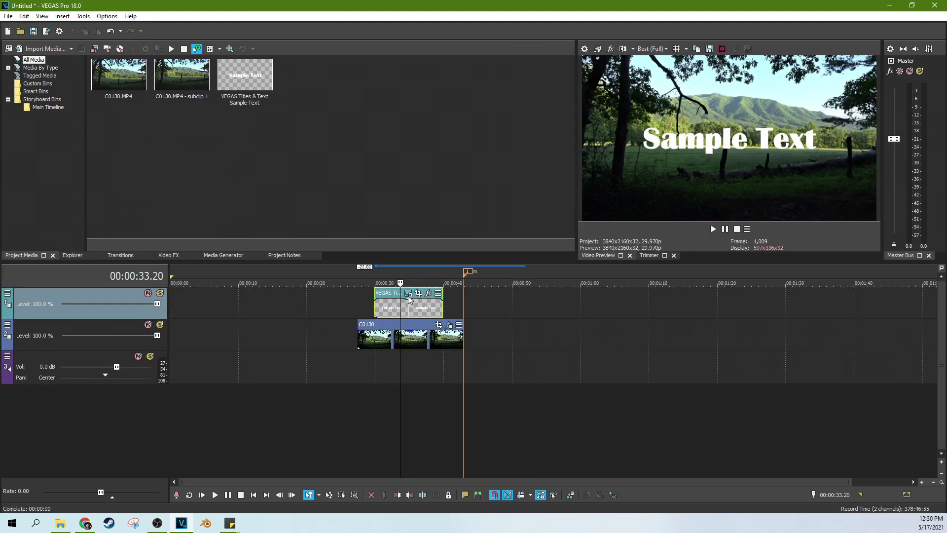
- Open the generated media settings of the Sample Text title on the first track and enable keyframe animation for its Text parameter
{"action": "left_click", "coordinate": [409, 299]}
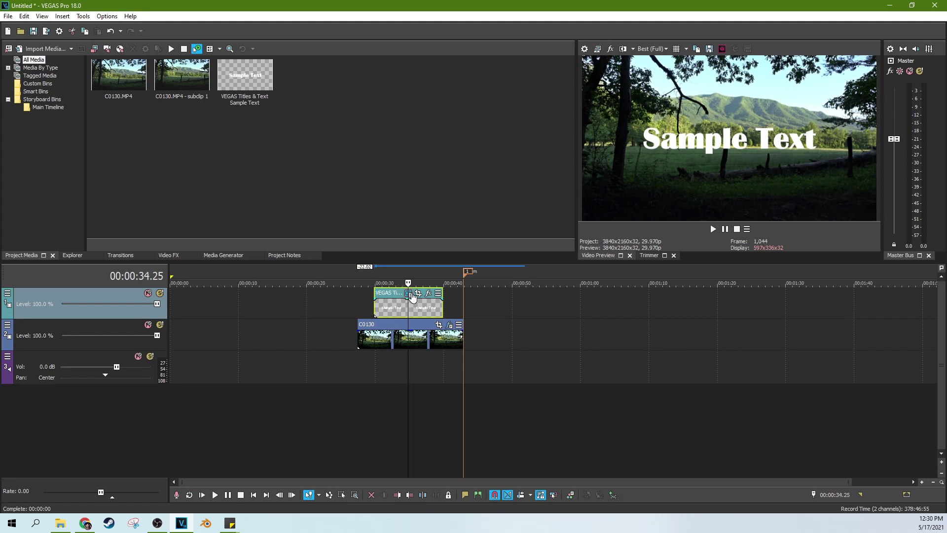
{"action": "left_click", "coordinate": [409, 295]}
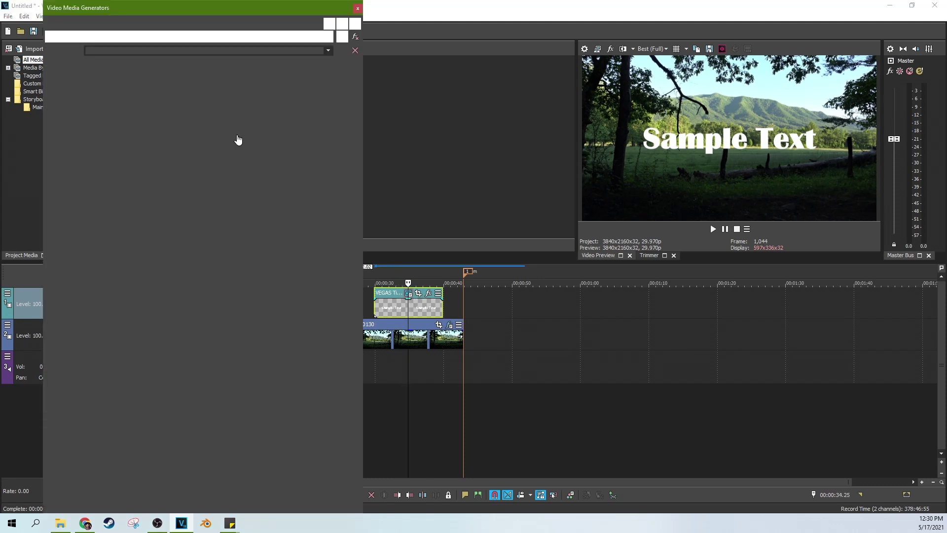
{"action": "left_click_drag", "start_coordinate": [235, 8], "coordinate": [266, 68]}
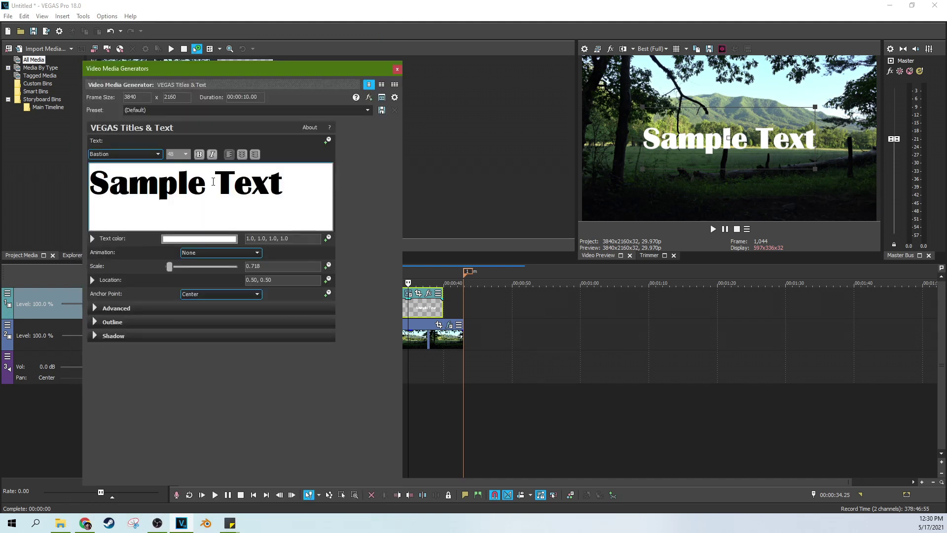
{"action": "left_click", "coordinate": [414, 305]}
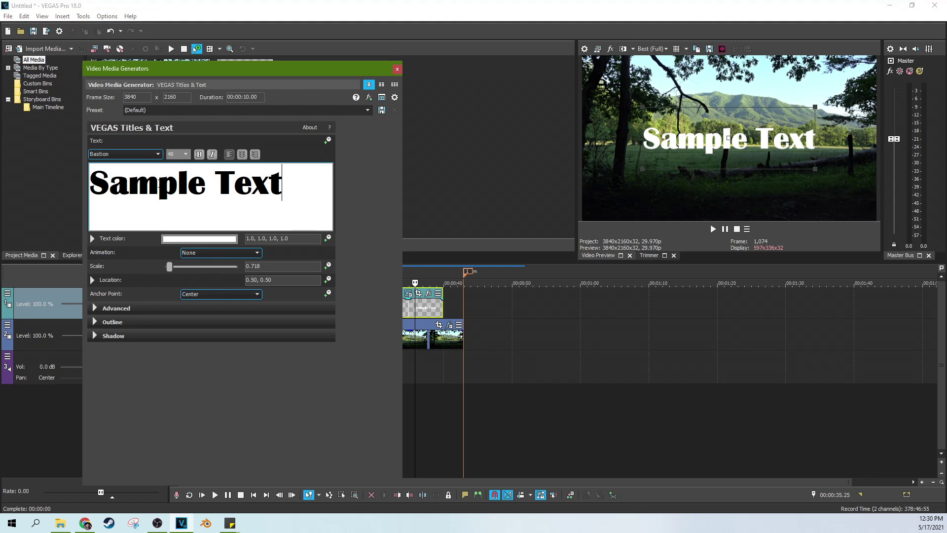
{"action": "double_click", "coordinate": [245, 183]}
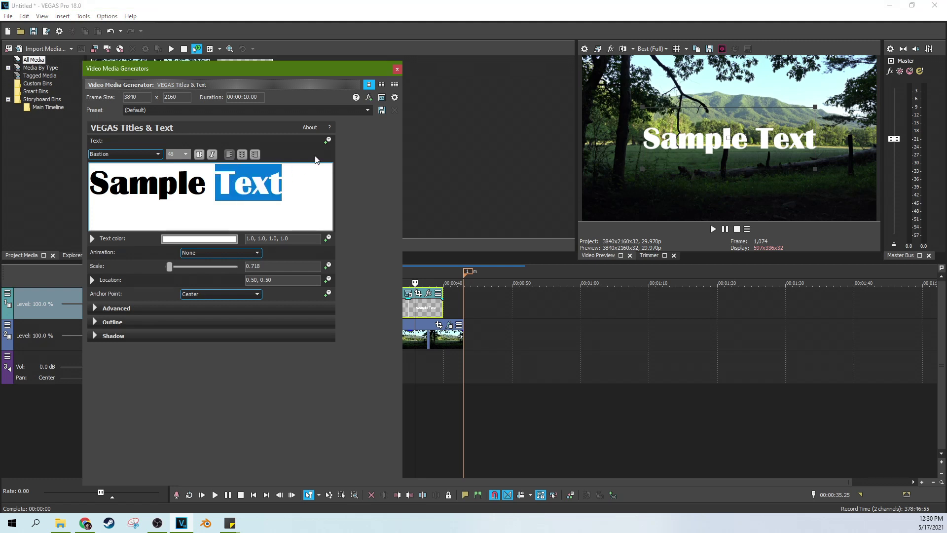
{"action": "left_click", "coordinate": [328, 140]}
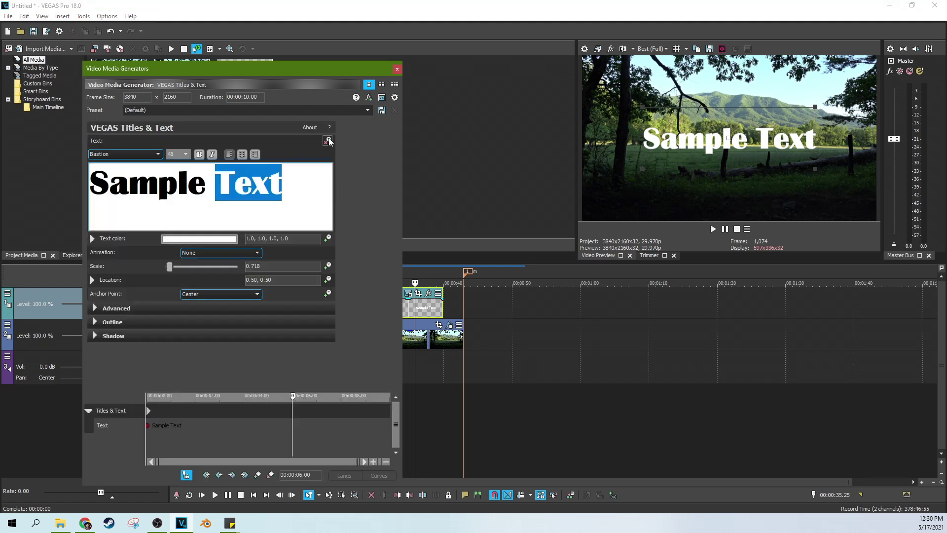
- Add a text keyframe reading "Sample Text 2" at 00:00:02.02 of the title
{"action": "left_click", "coordinate": [147, 416]}
{"action": "left_click", "coordinate": [151, 399]}
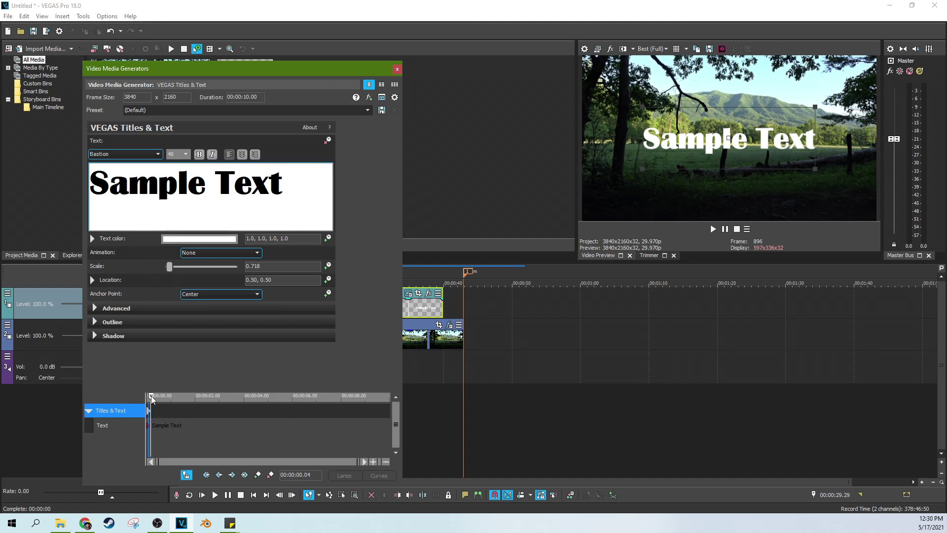
{"action": "left_click_drag", "start_coordinate": [151, 399], "coordinate": [197, 400]}
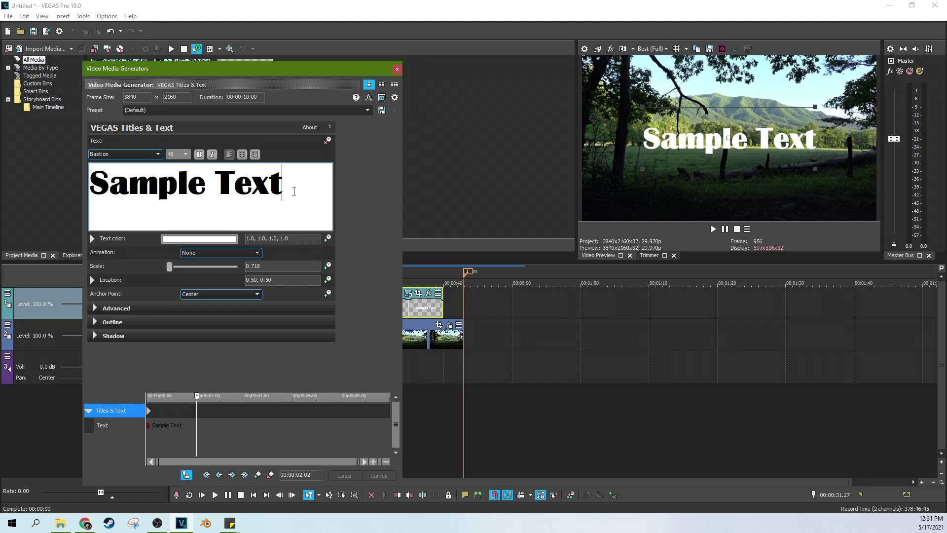
{"action": "left_click", "coordinate": [289, 193]}
{"action": "type", "text": "2"}
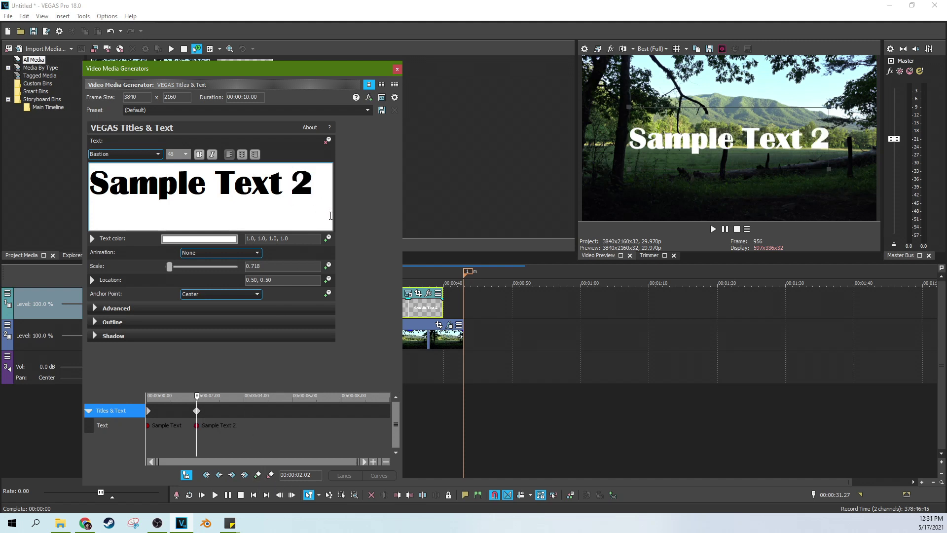
- Add a text keyframe reading "new" at 00:00:05.11 of the title
{"action": "left_click", "coordinate": [277, 413]}
{"action": "left_click_drag", "start_coordinate": [311, 205], "coordinate": [50, 176]}
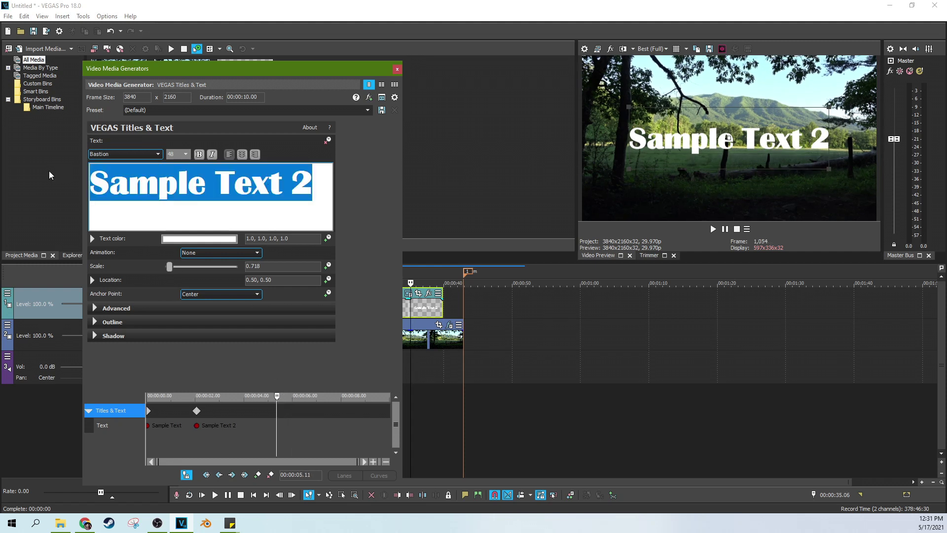
{"action": "type", "text": "new"}
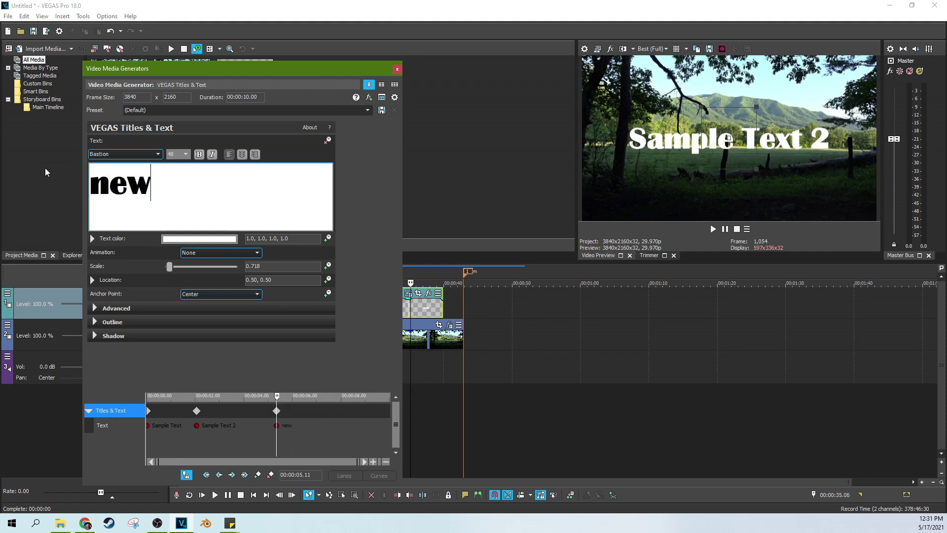
- Add a text keyframe reading "newnewnew" at 00:00:06.14 and close the title's generator settings
{"action": "left_click", "coordinate": [304, 397]}
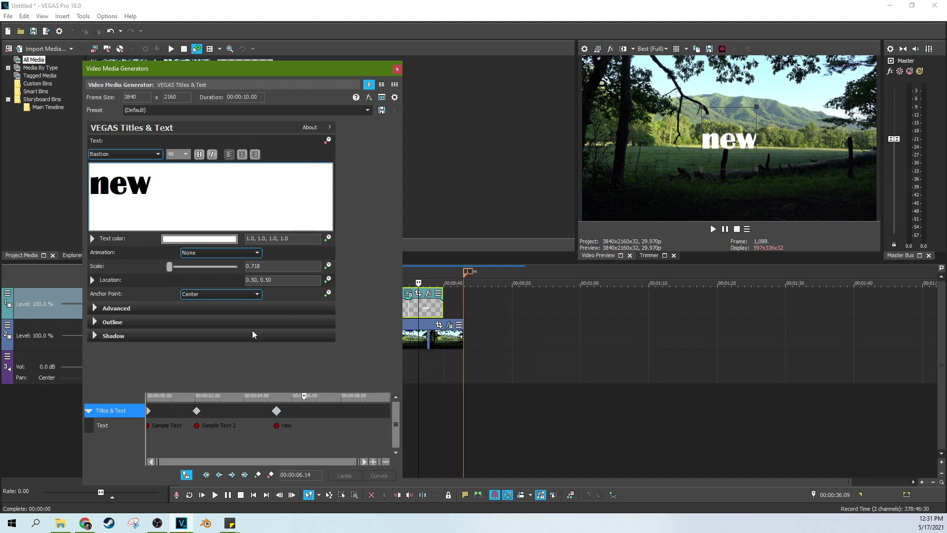
{"action": "type", "text": "newnew"}
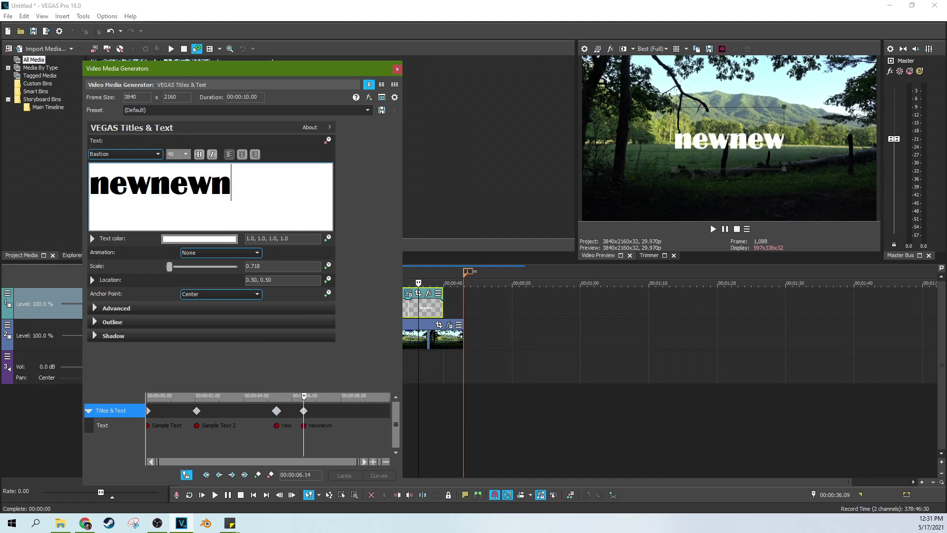
{"action": "left_click", "coordinate": [397, 69]}
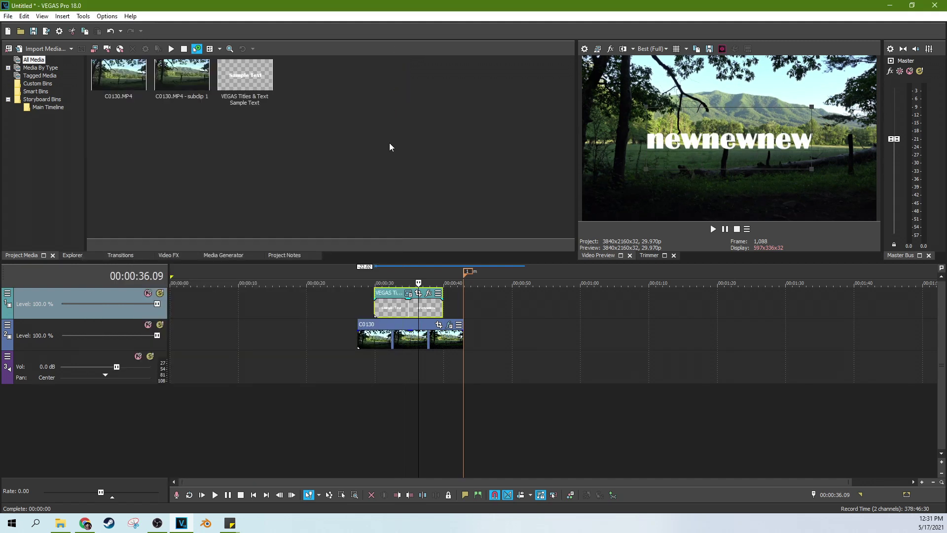
- Play back the title from its start at 00:00:29.25 to check the text changes
{"action": "left_click", "coordinate": [380, 304]}
{"action": "left_click", "coordinate": [375, 305]}
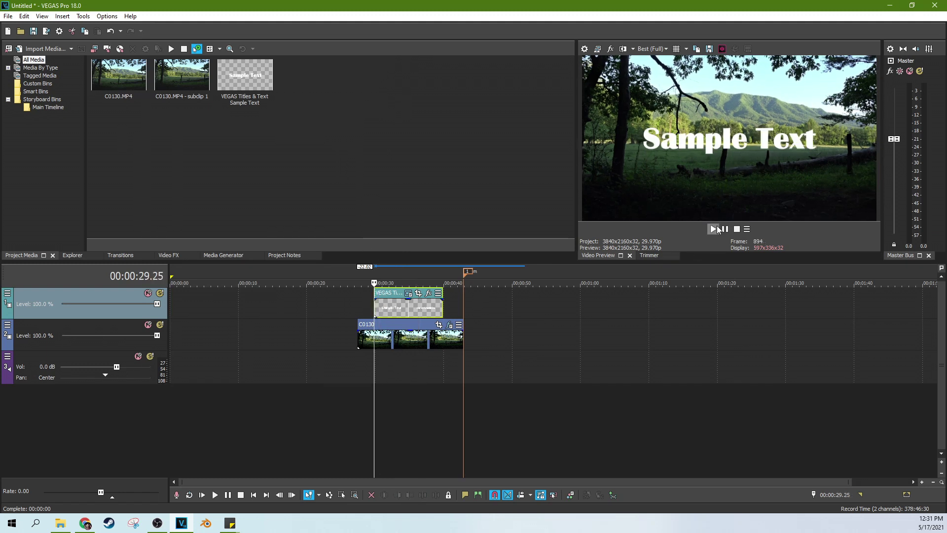
{"action": "left_click", "coordinate": [714, 229]}
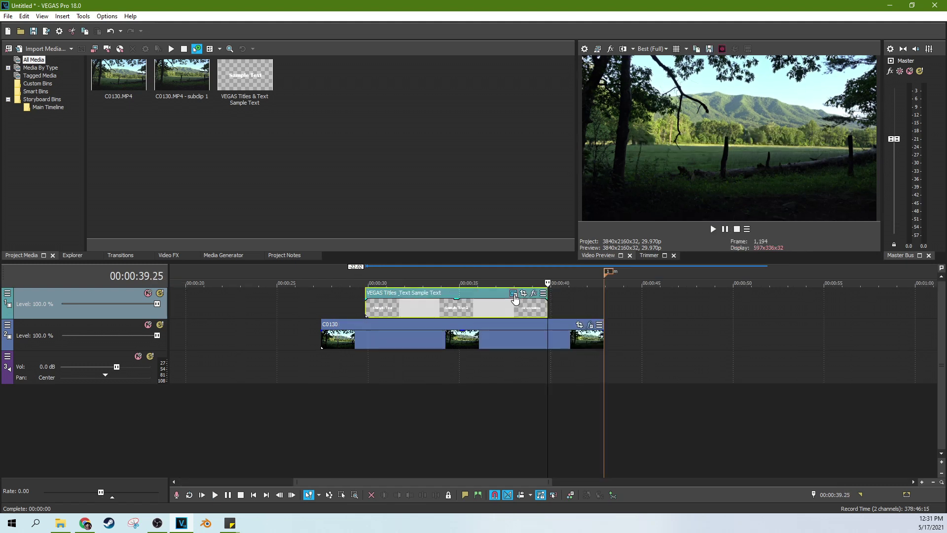
- Review the title's text keyframes at 00:00:06.14 and 00:00:05.11, and browse the font list for the "new" text
{"action": "left_click", "coordinate": [513, 293]}
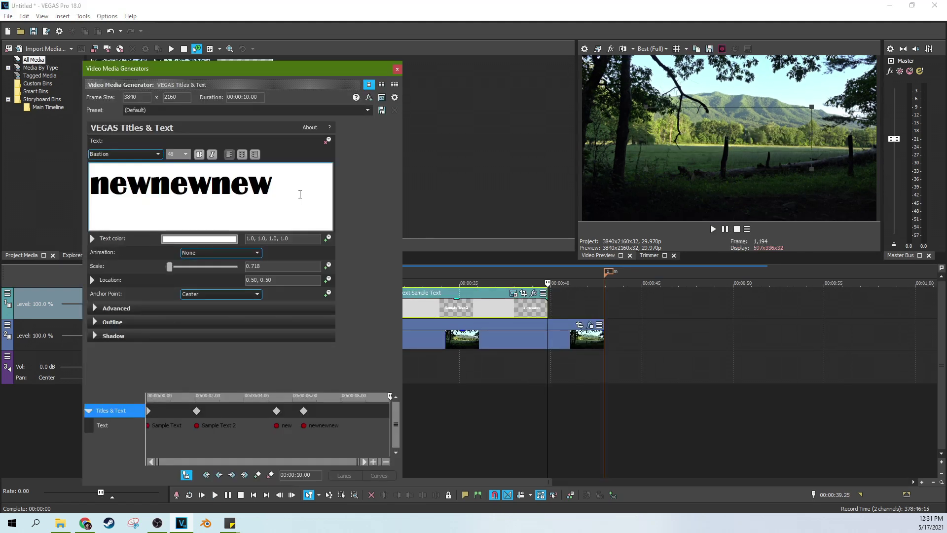
{"action": "left_click", "coordinate": [505, 314]}
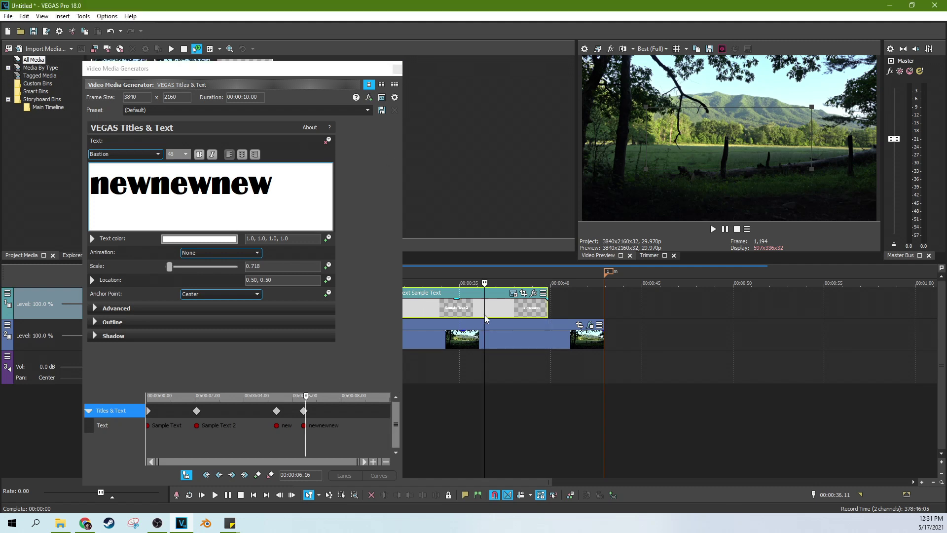
{"action": "left_click", "coordinate": [304, 417]}
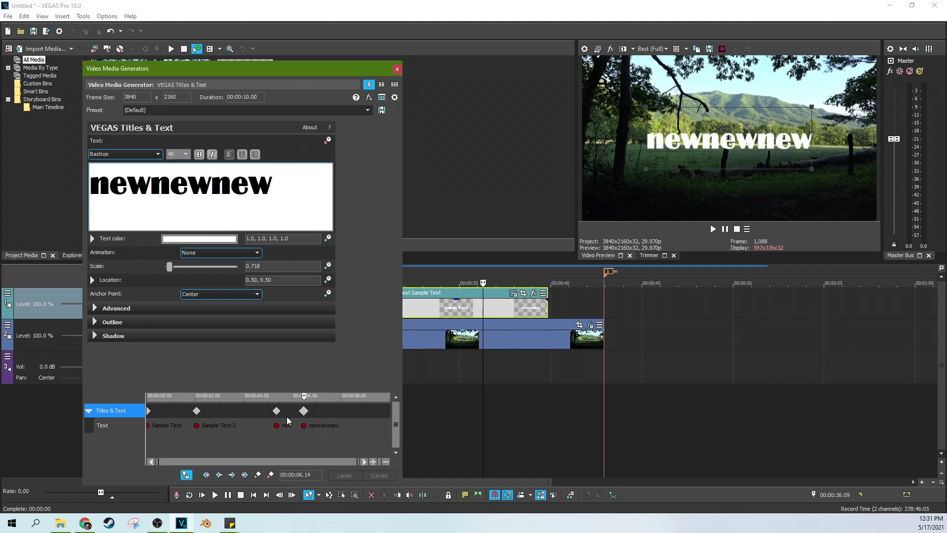
{"action": "left_click", "coordinate": [277, 411]}
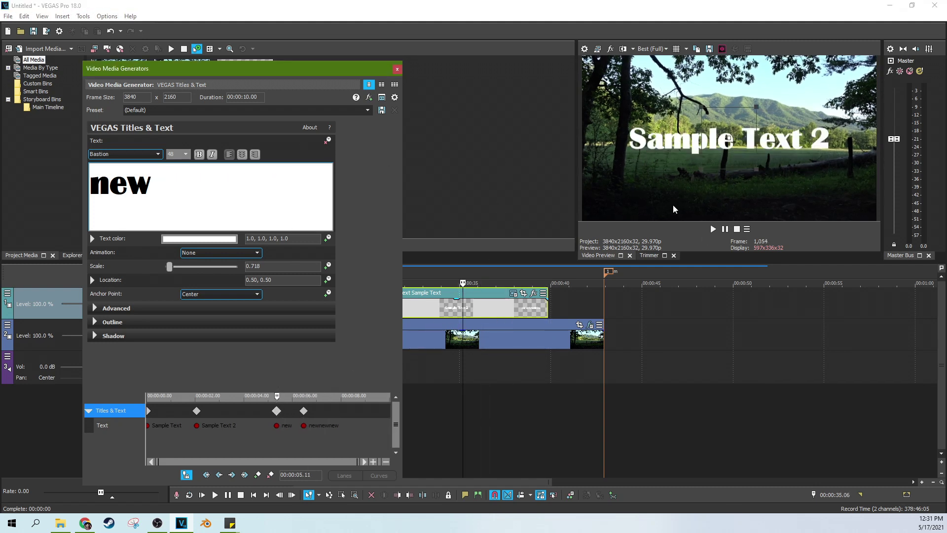
{"action": "left_click_drag", "start_coordinate": [194, 186], "coordinate": [94, 182]}
{"action": "left_click", "coordinate": [158, 154]}
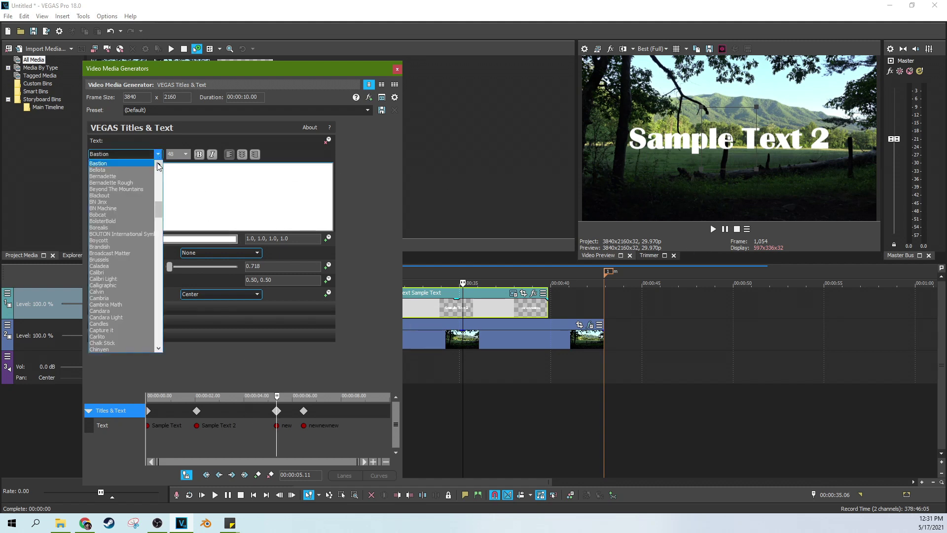
{"action": "mouse_move", "coordinate": [277, 400]}
{"action": "left_mouse_down"}
{"action": "mouse_move", "coordinate": [209, 398]}
{"action": "mouse_move", "coordinate": [332, 405]}
{"action": "mouse_move", "coordinate": [275, 401]}
{"action": "left_mouse_up"}
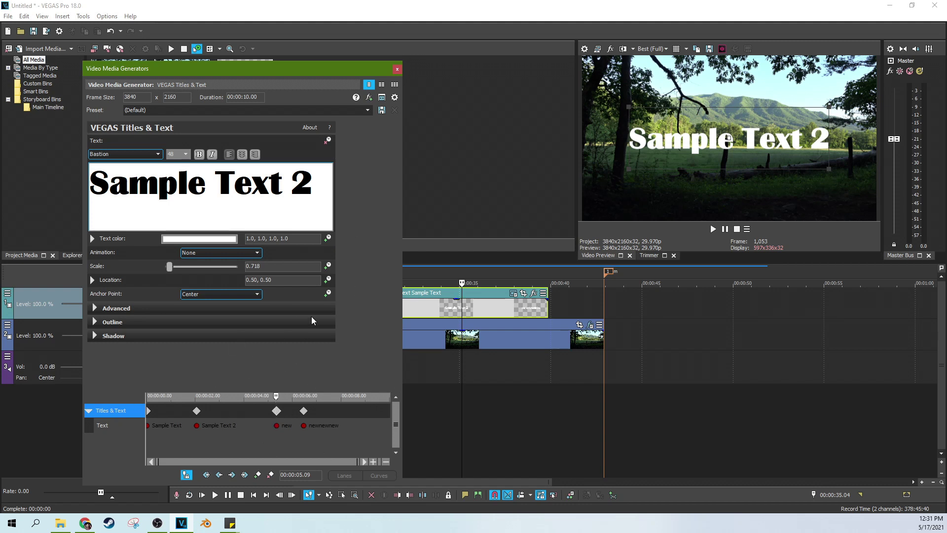
{"action": "left_click", "coordinate": [455, 305]}
{"action": "left_click", "coordinate": [398, 69]}
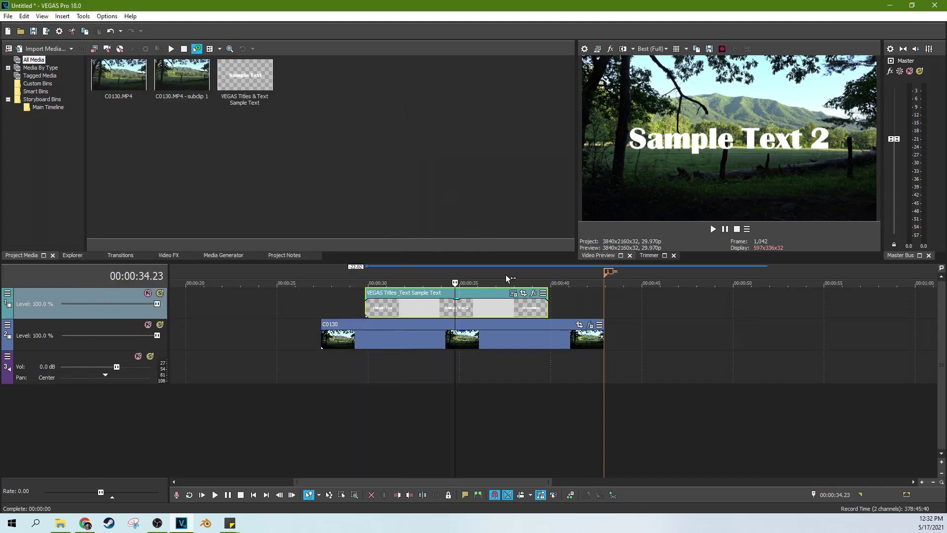
- Extend the title's end to about 00:00:45 and move the title so its start aligns with the C0130 clip's start
{"action": "left_click_drag", "start_coordinate": [548, 311], "coordinate": [650, 310]}
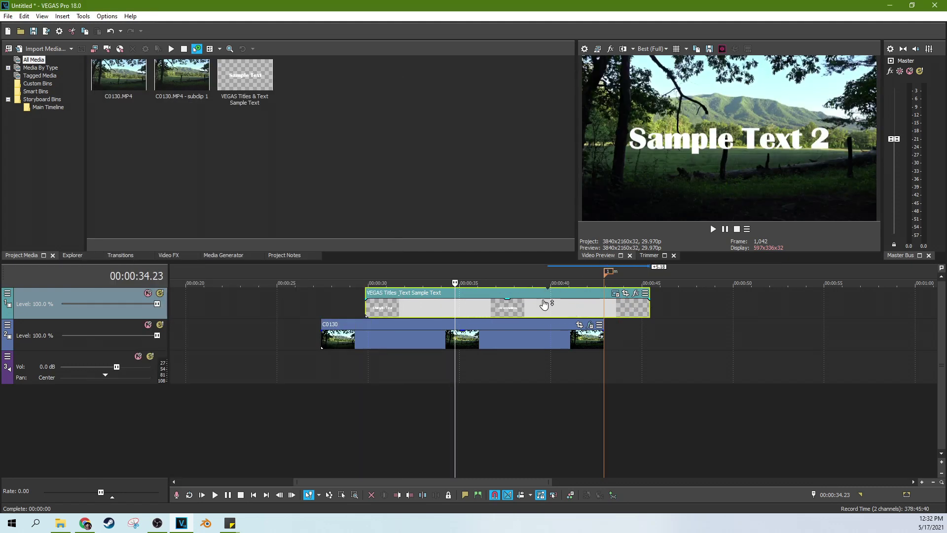
{"action": "left_click_drag", "start_coordinate": [543, 299], "coordinate": [498, 296]}
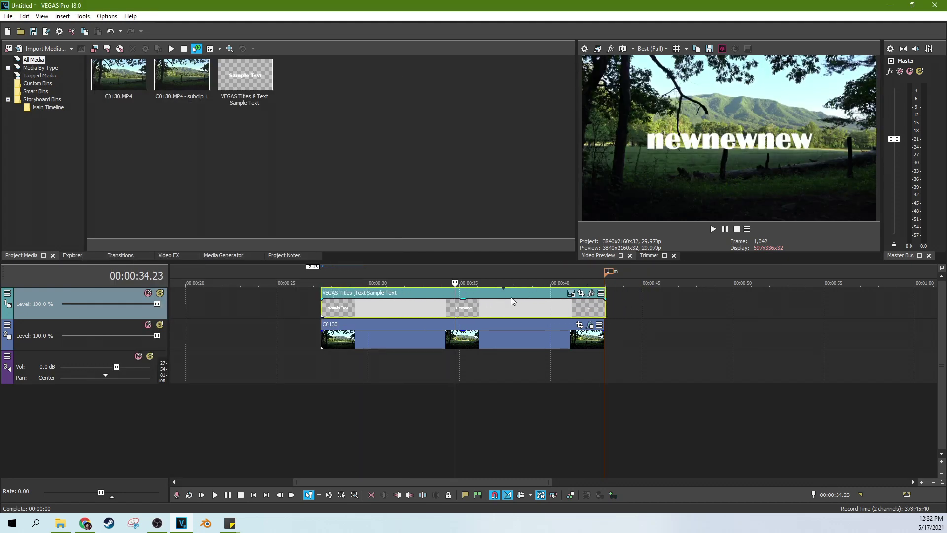
- Set the title's generated media duration to 30 seconds and close its generator settings
{"action": "left_click", "coordinate": [570, 294]}
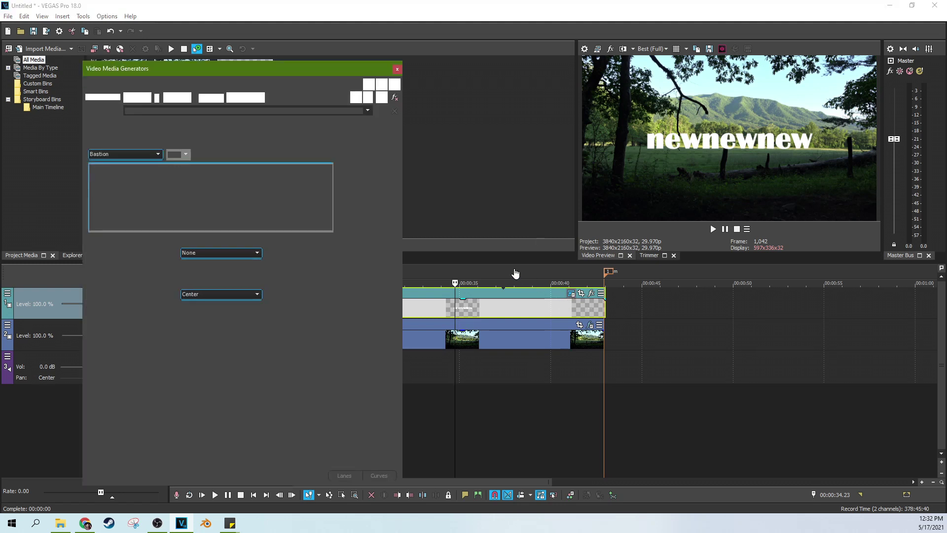
{"action": "left_click", "coordinate": [248, 97]}
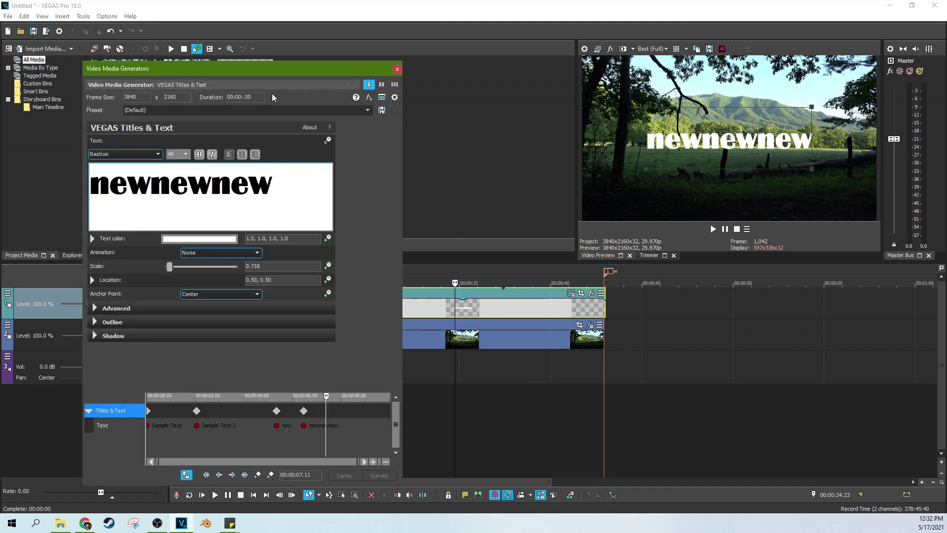
{"action": "type", "text": "30"}
{"action": "key", "text": "Return"}
{"action": "left_click", "coordinate": [398, 69]}
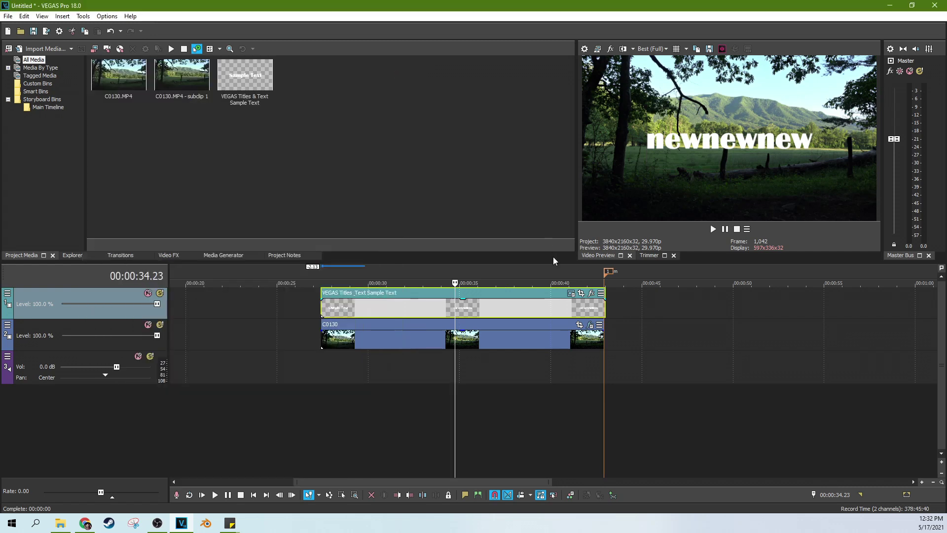
- Extend the title's end to about 00:00:59 and preview its text at 00:00:28.22 and 00:00:31.13
{"action": "left_click_drag", "start_coordinate": [604, 309], "coordinate": [895, 309]}
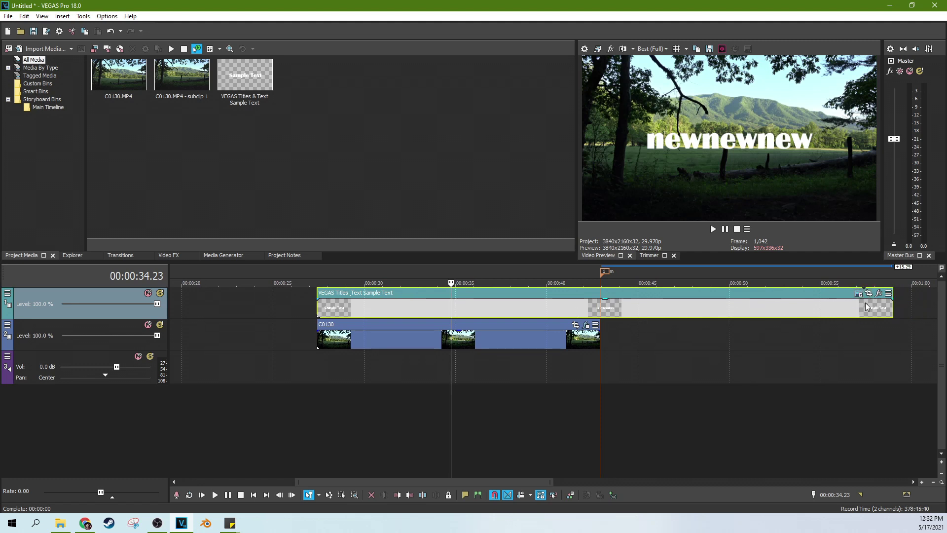
{"action": "left_click", "coordinate": [341, 311]}
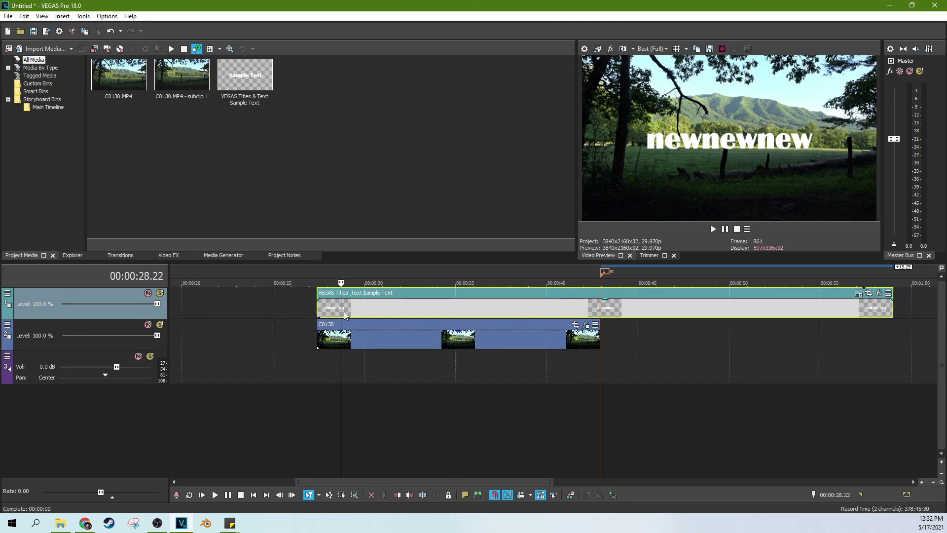
{"action": "left_click", "coordinate": [390, 309]}
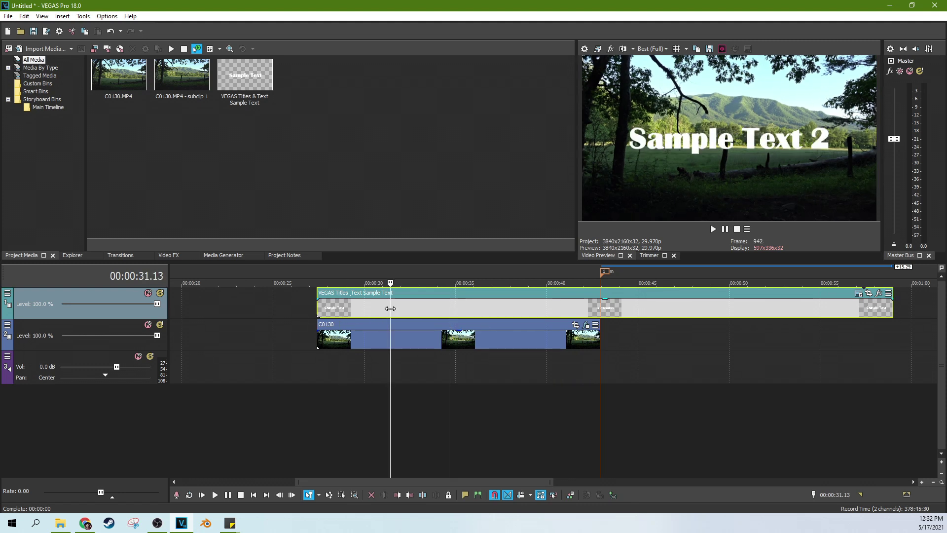